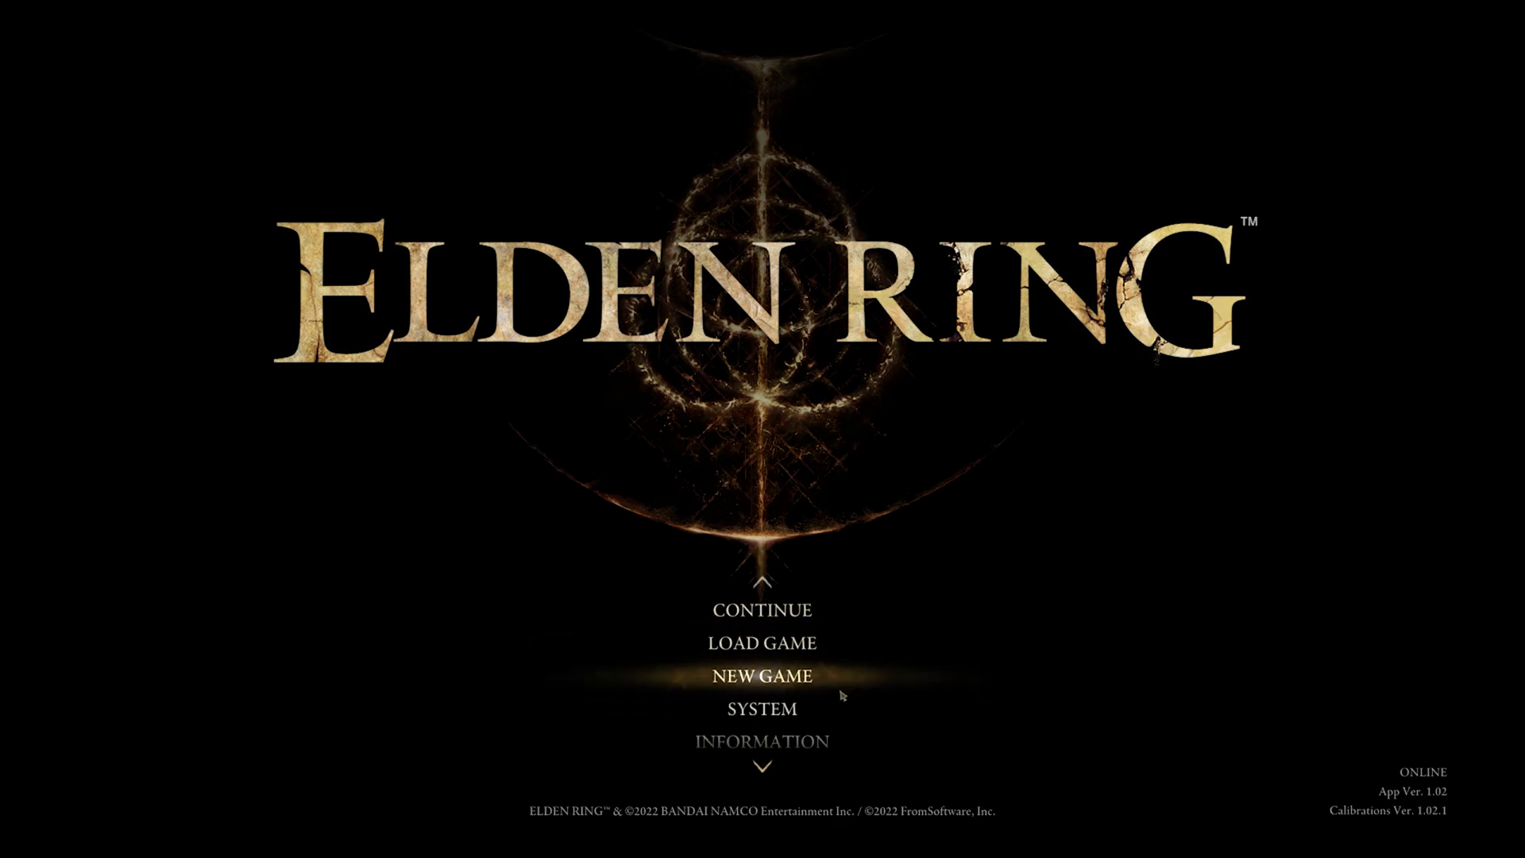
Open the system's graphics settings and set Screen Mode to Borderless Windowed
left_click(772, 684)
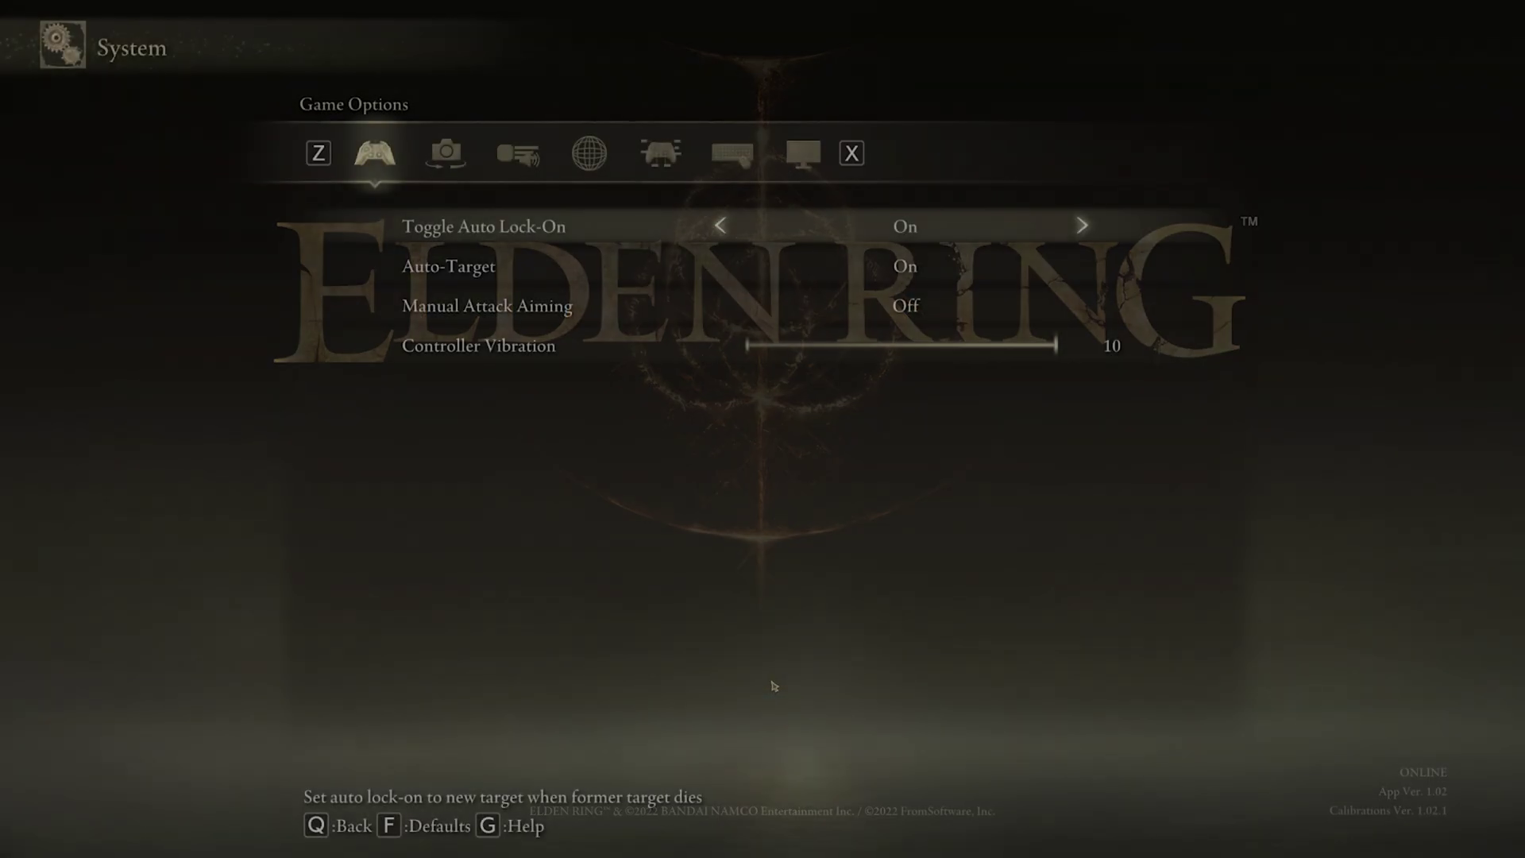
left_click(817, 137)
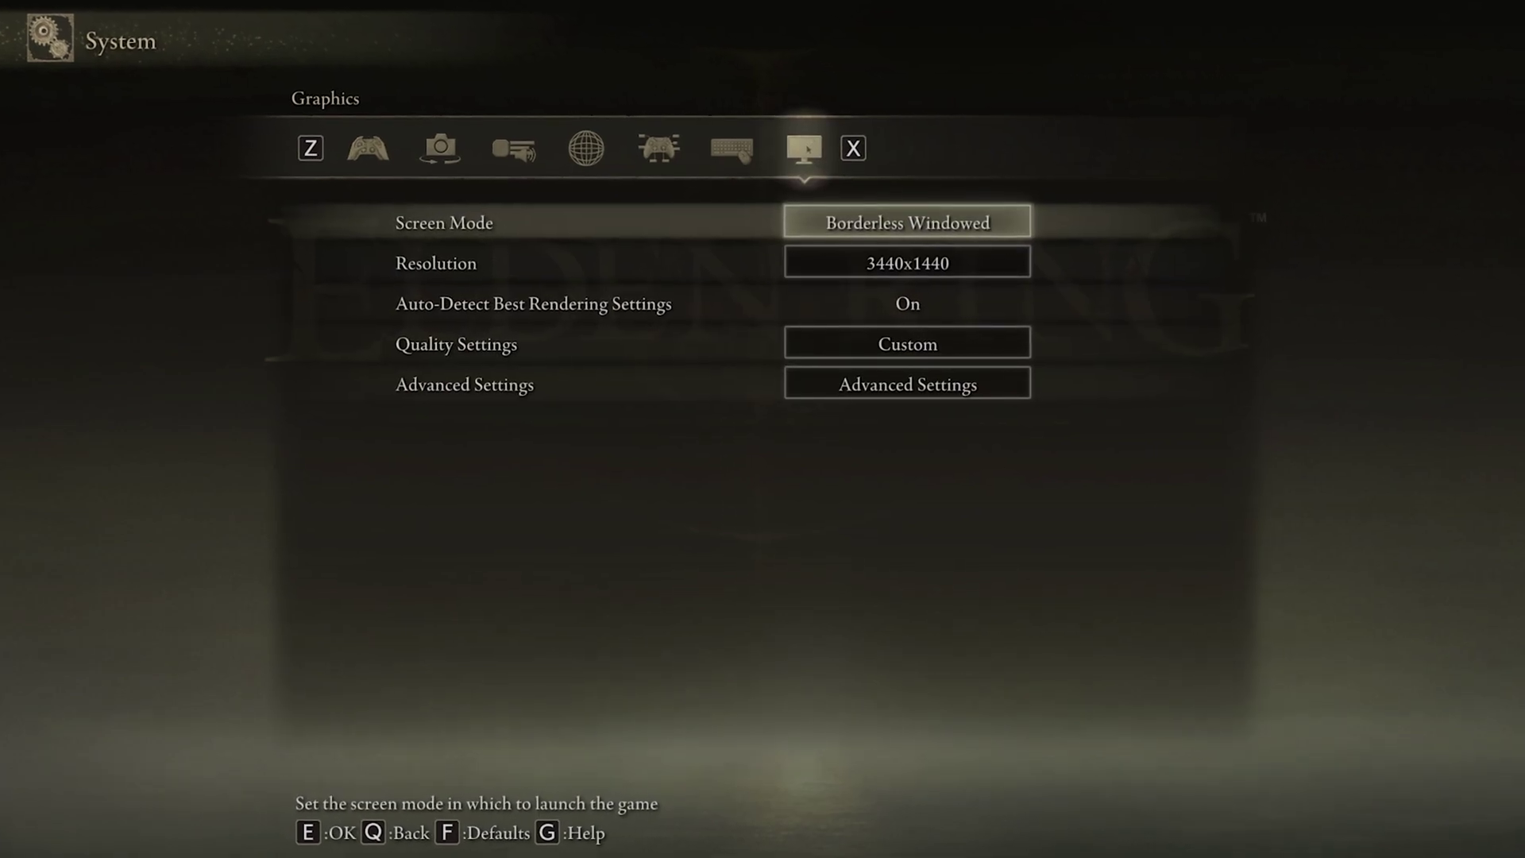
left_click(832, 195)
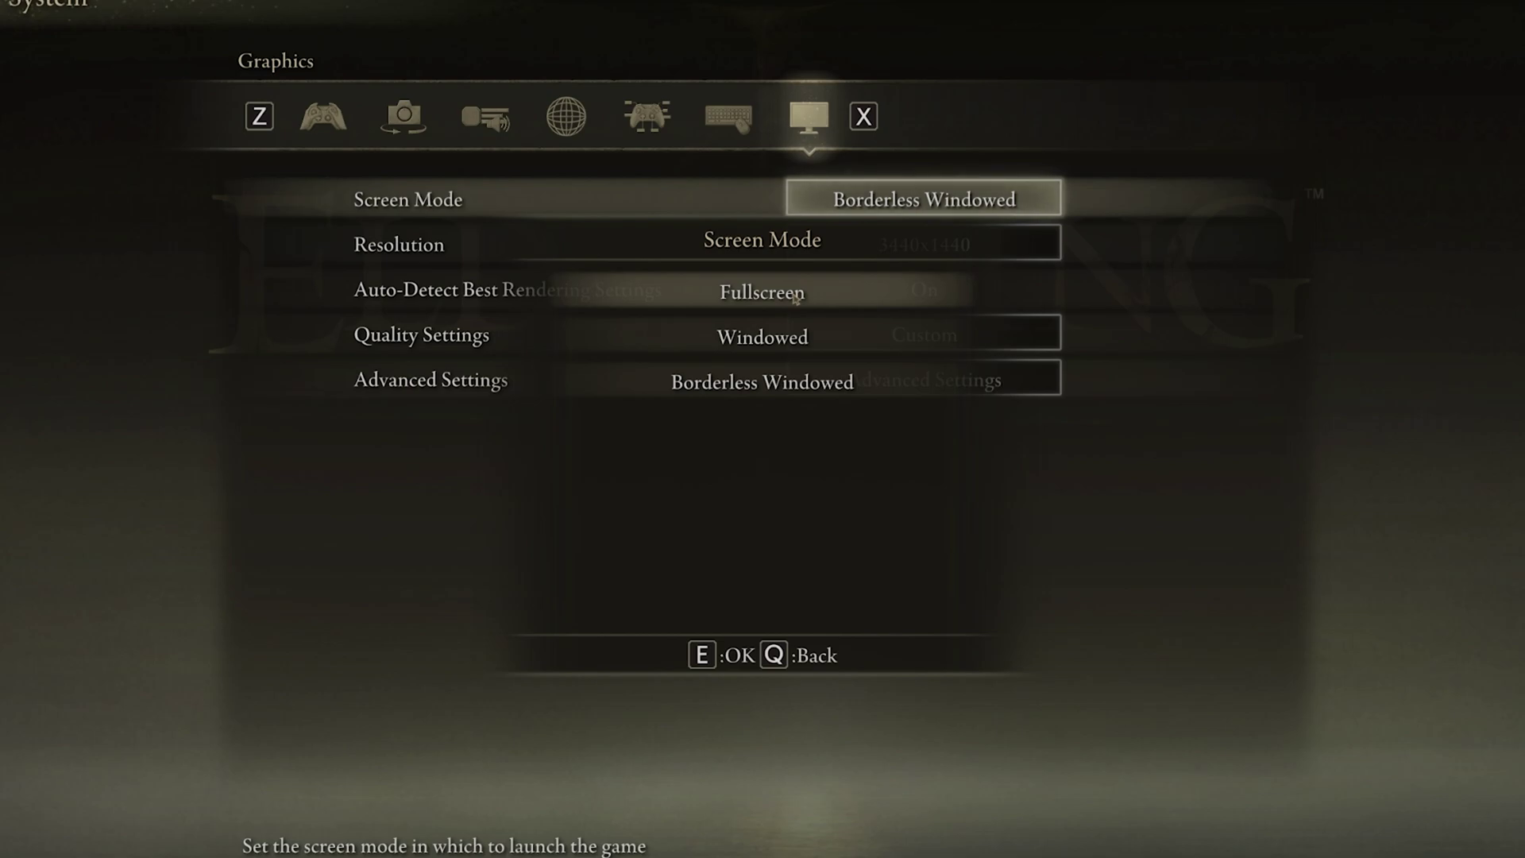
left_click(866, 394)
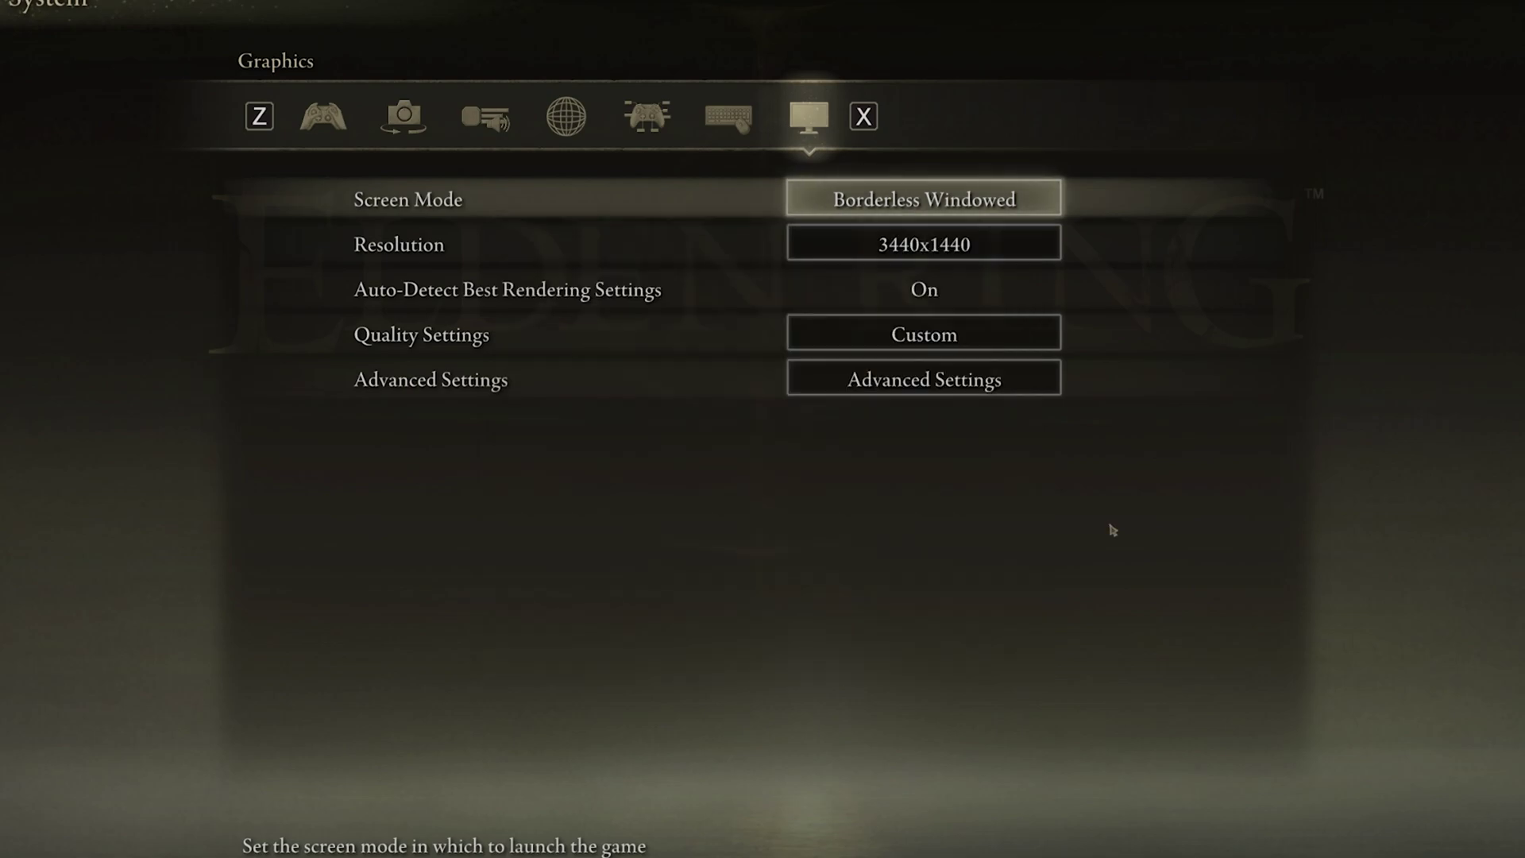
Look through the available resolutions in the graphics settings and leave the list without picking a different one
left_click(921, 244)
scroll(914, 445, "down", 1)
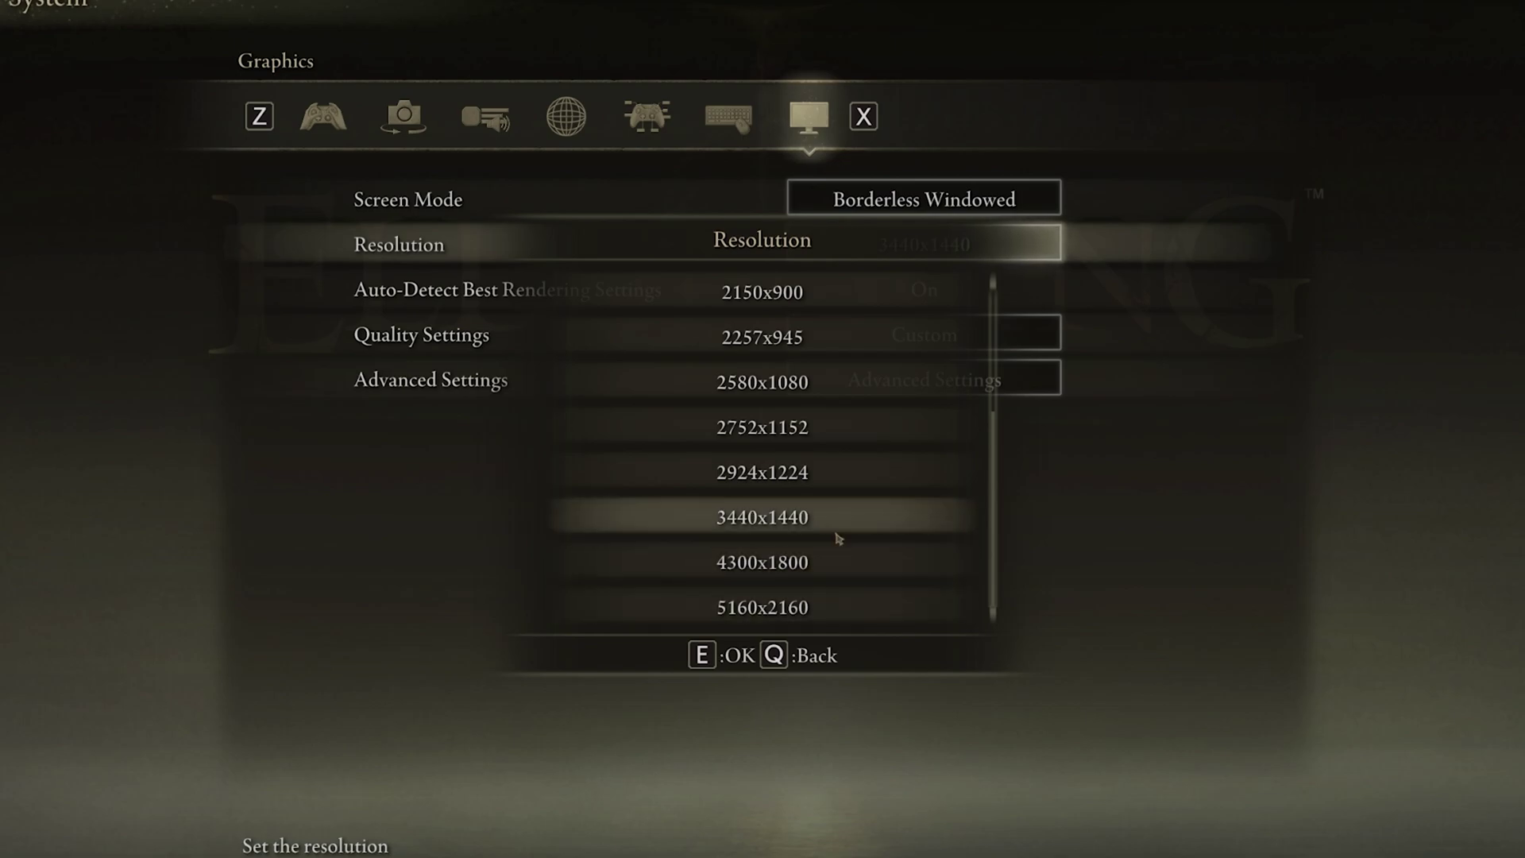
left_click(1126, 621)
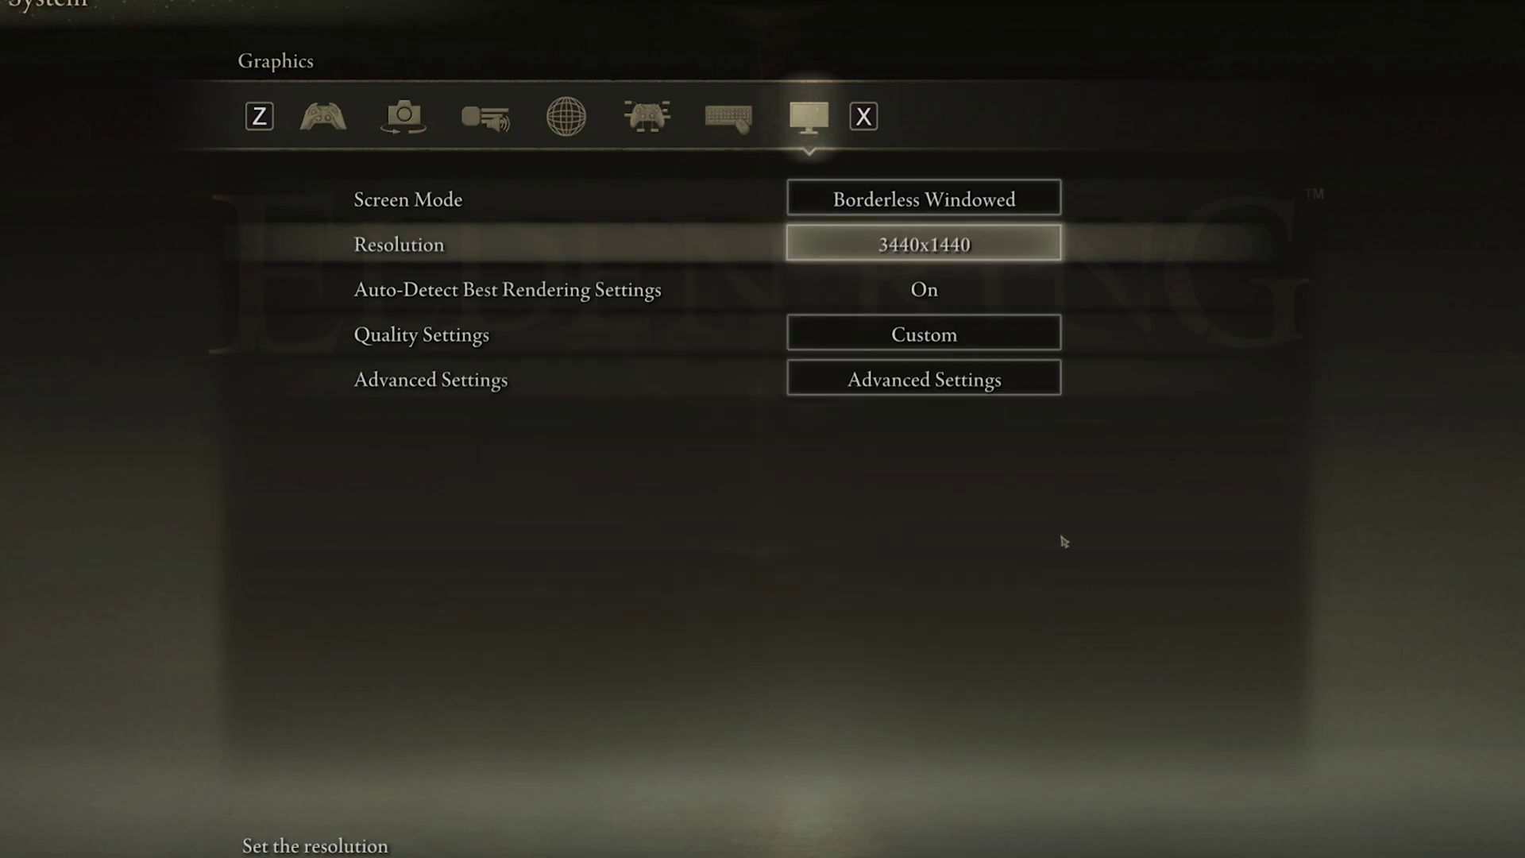
Switch Auto-Detect Best Rendering Settings off and back to On, and check the Quality Settings option
left_click(1122, 295)
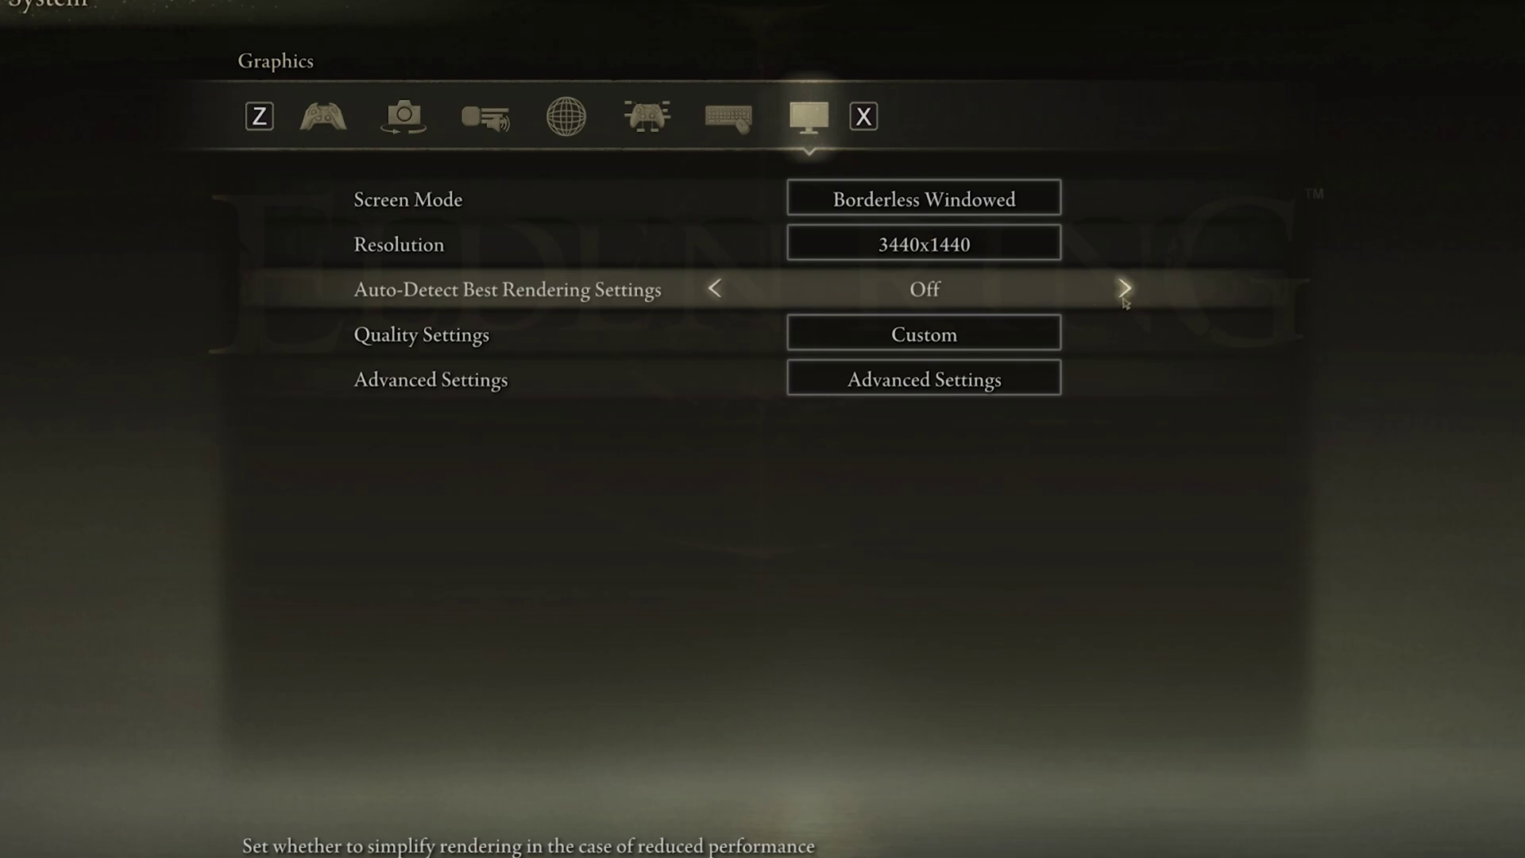
left_click(1122, 295)
left_click(924, 335)
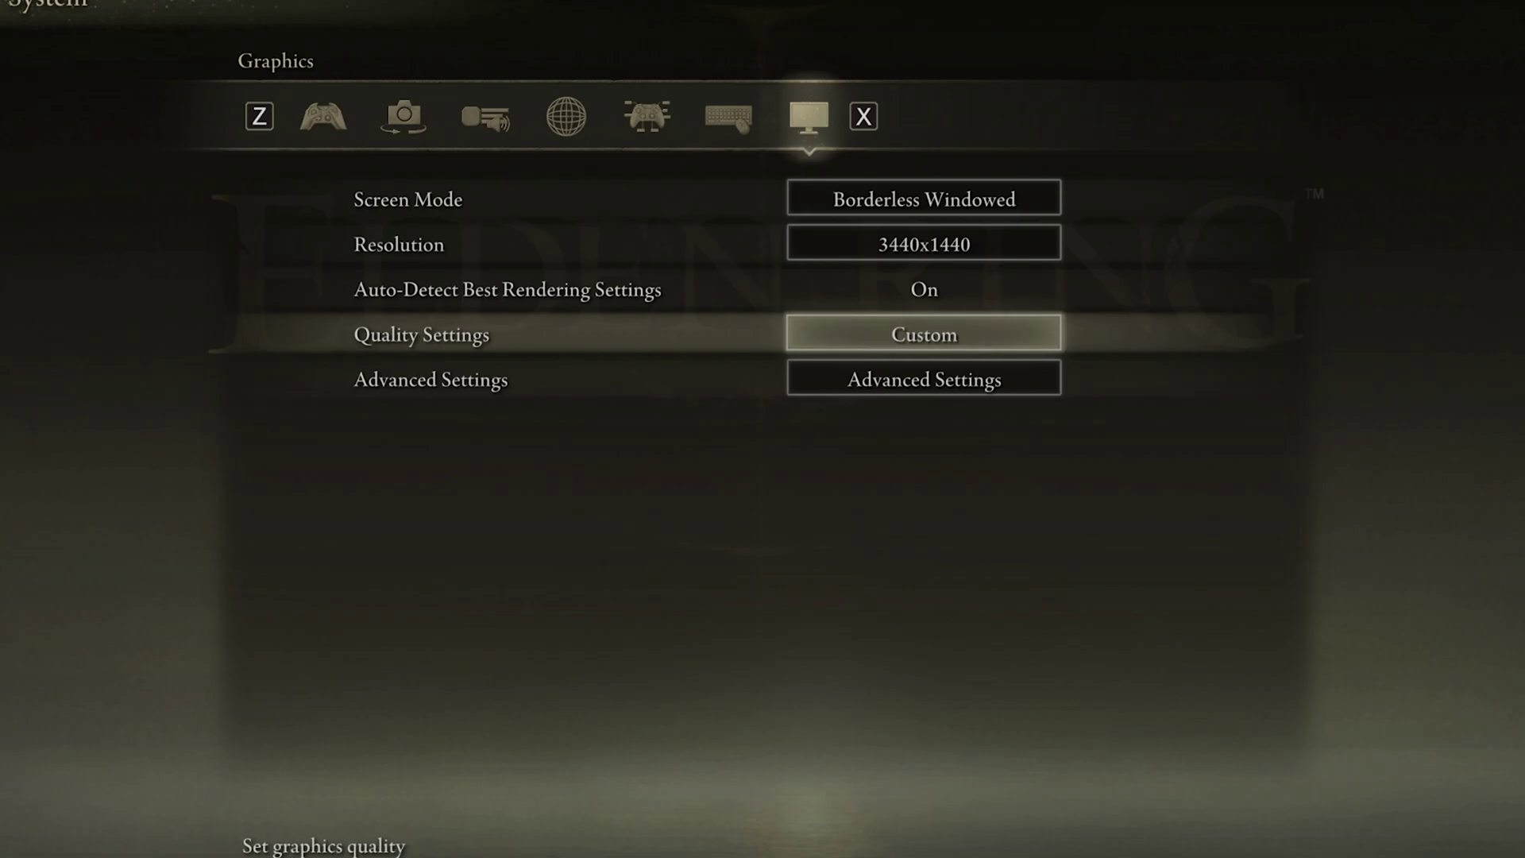
Open the advanced graphics settings and set Texture Quality to Medium
left_click(924, 379)
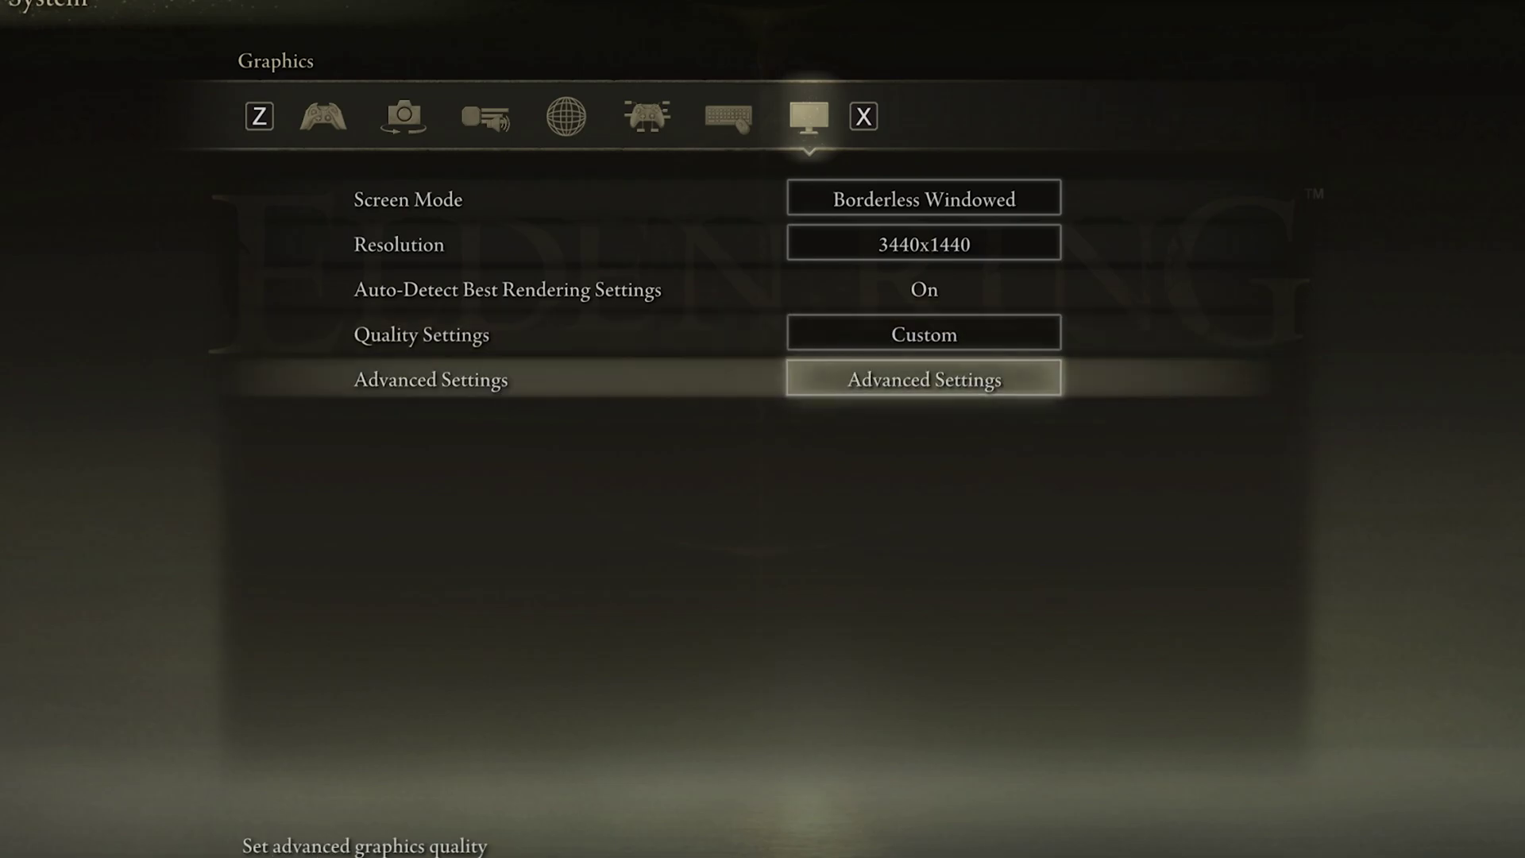
left_click(946, 388)
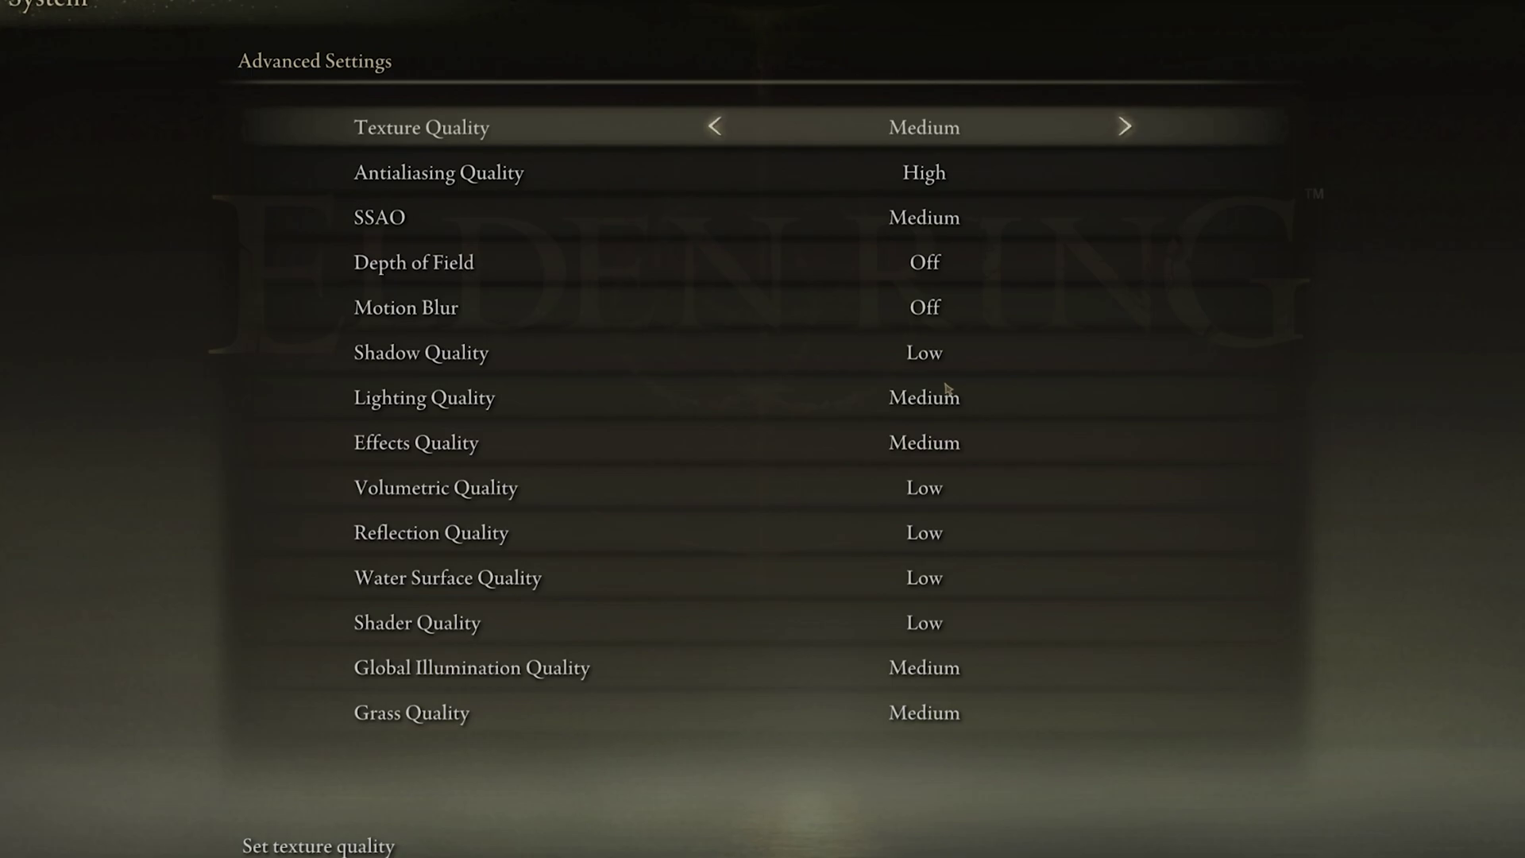
key("Left")
key("Right")
key("Left")
key("Right")
Set Antialiasing Quality to Low in the advanced graphics settings
key("Down")
key("Left")
key("Left")
key("Right")
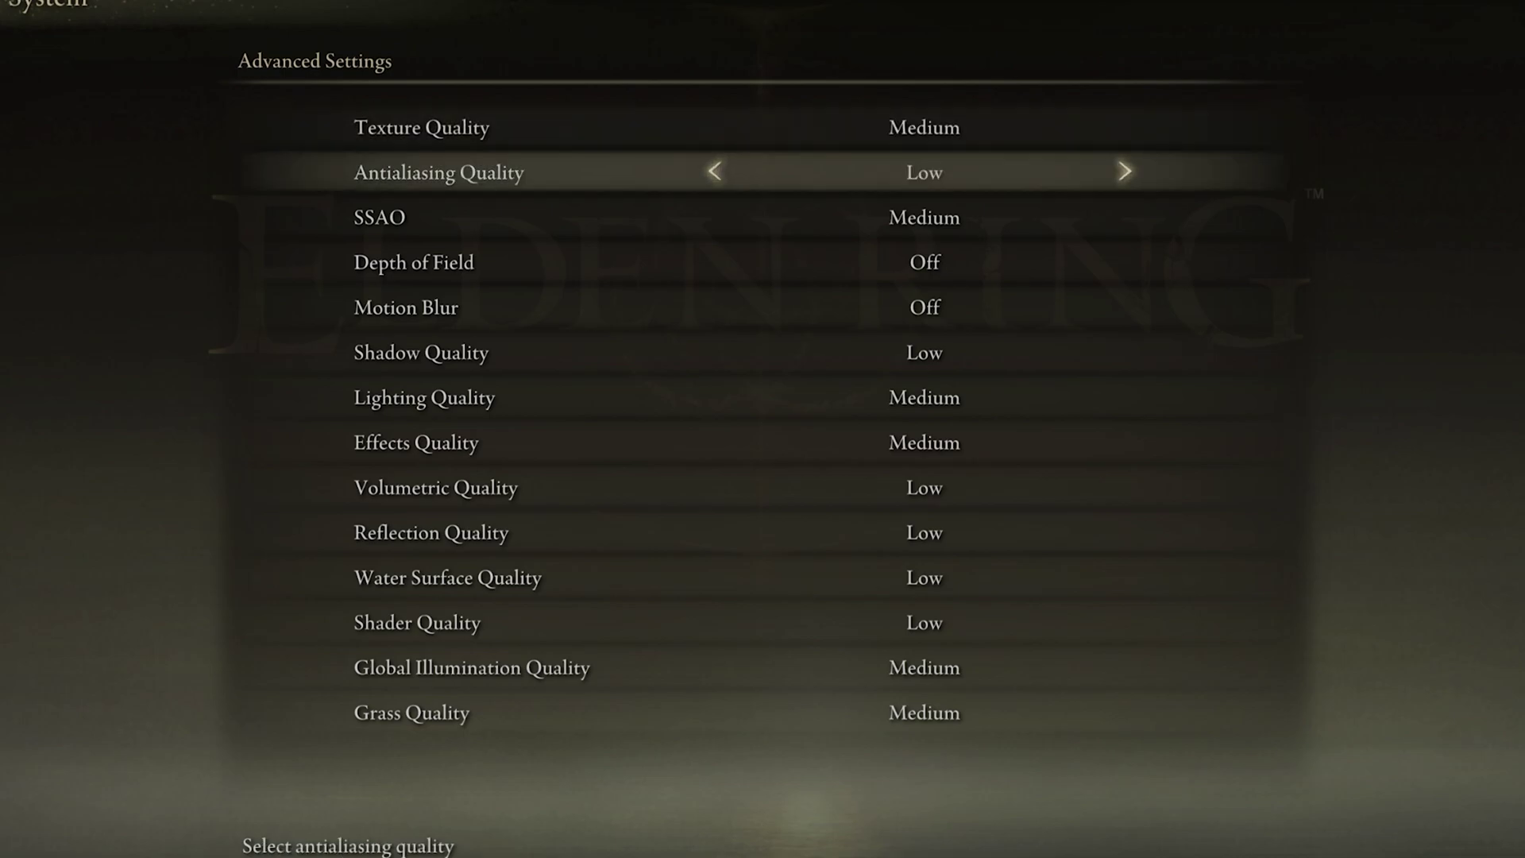
Review the advanced graphics options one by one, from SSAO down to Shader Quality
key("Down")
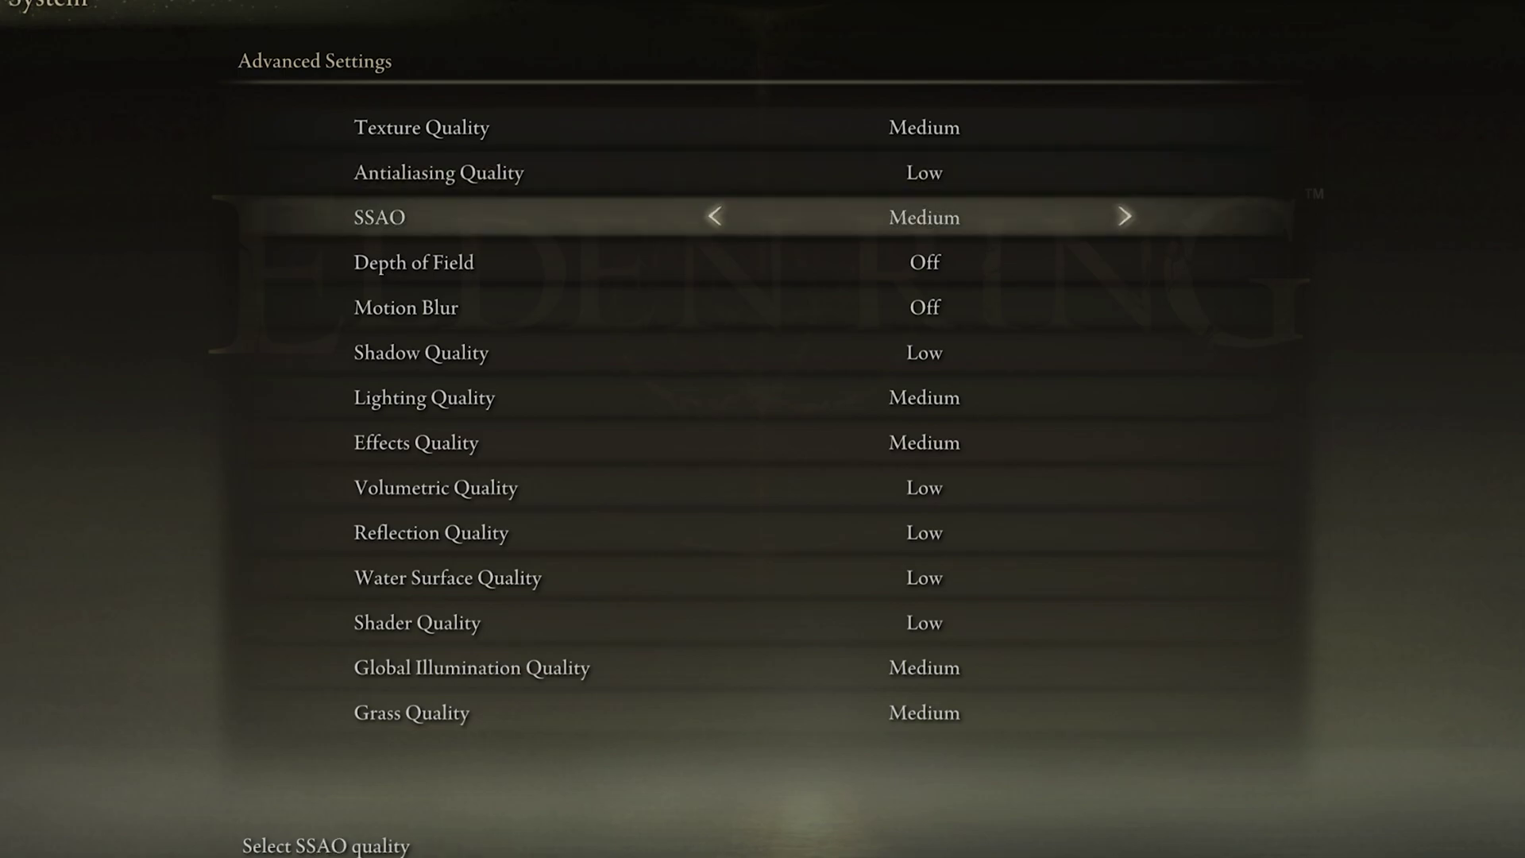
key("Down")
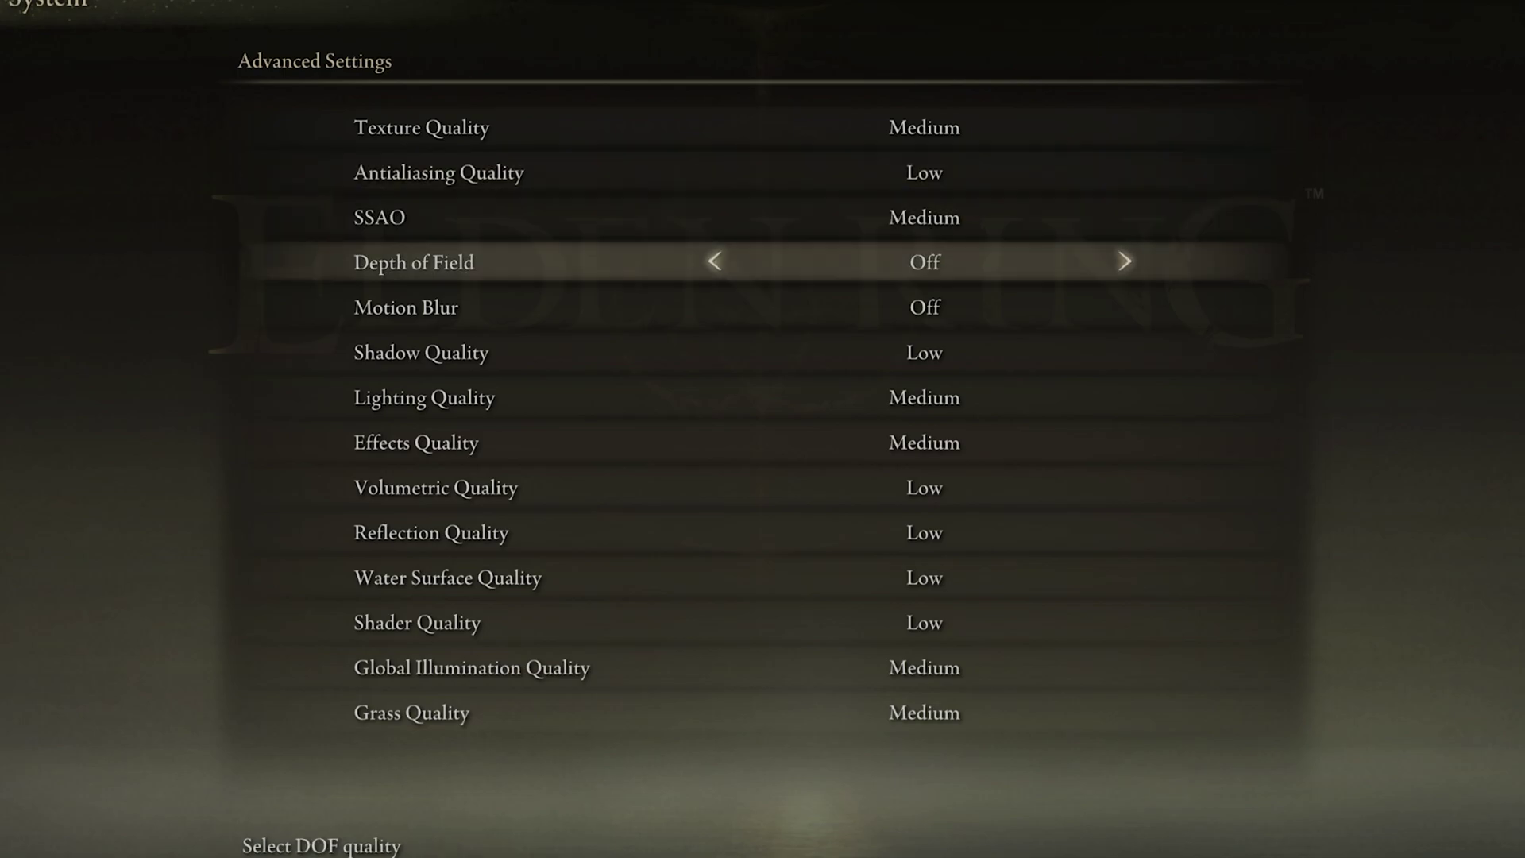
key("Down")
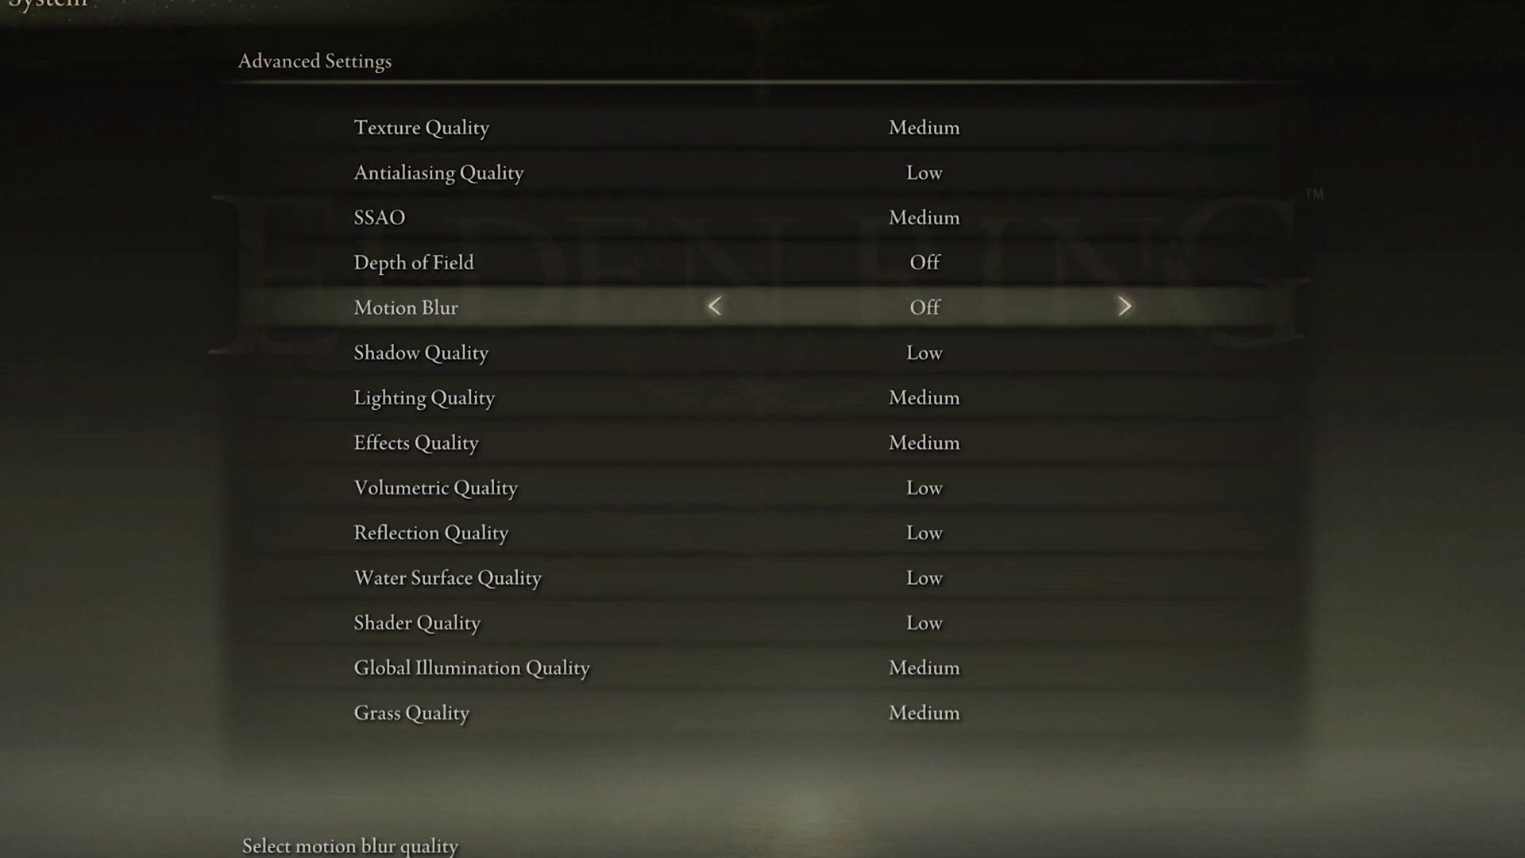
key("Down")
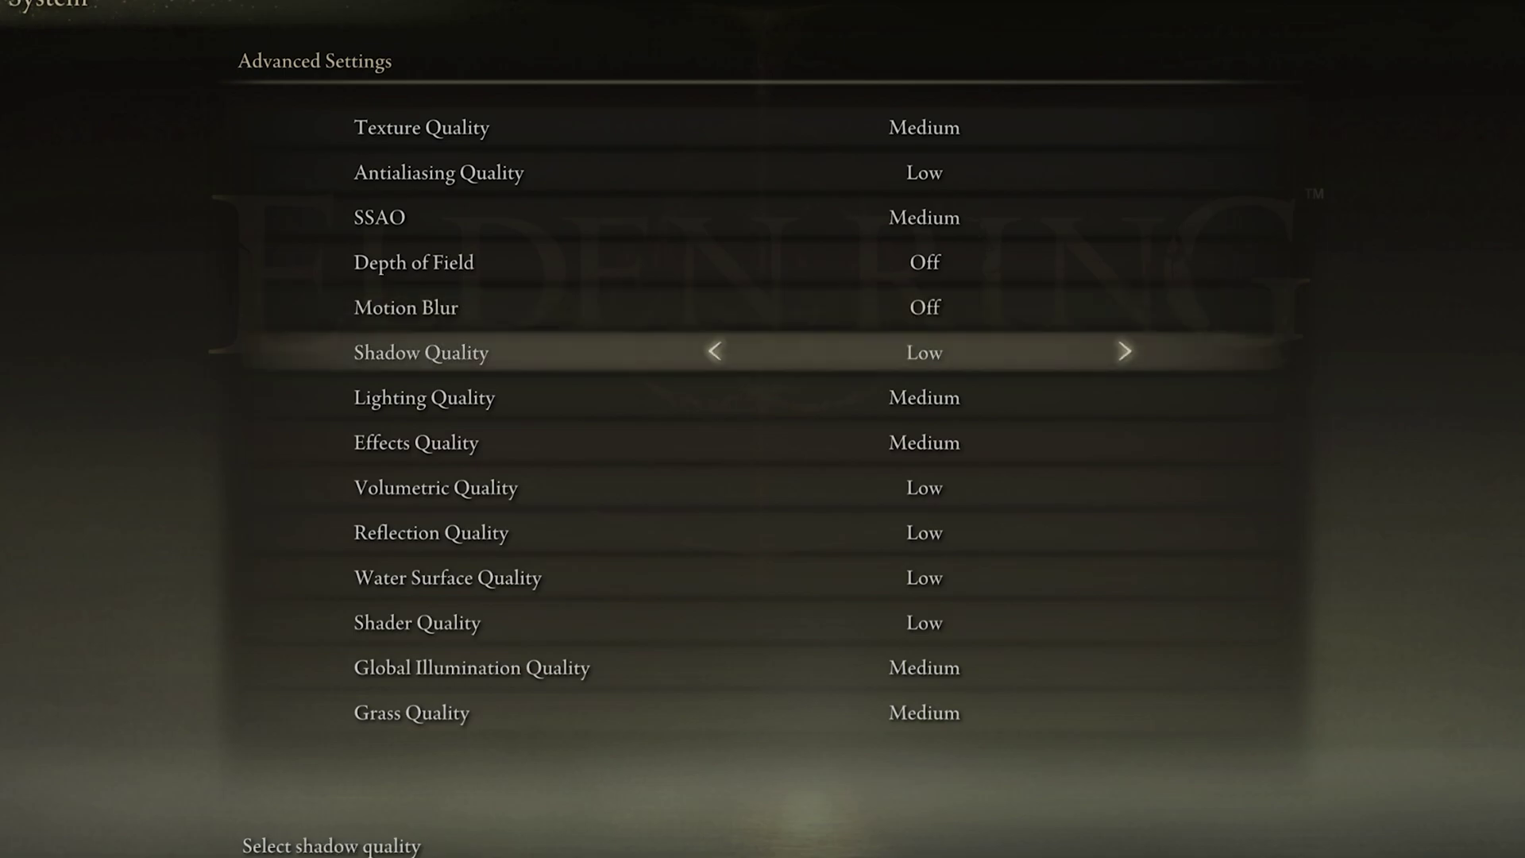
key("Up")
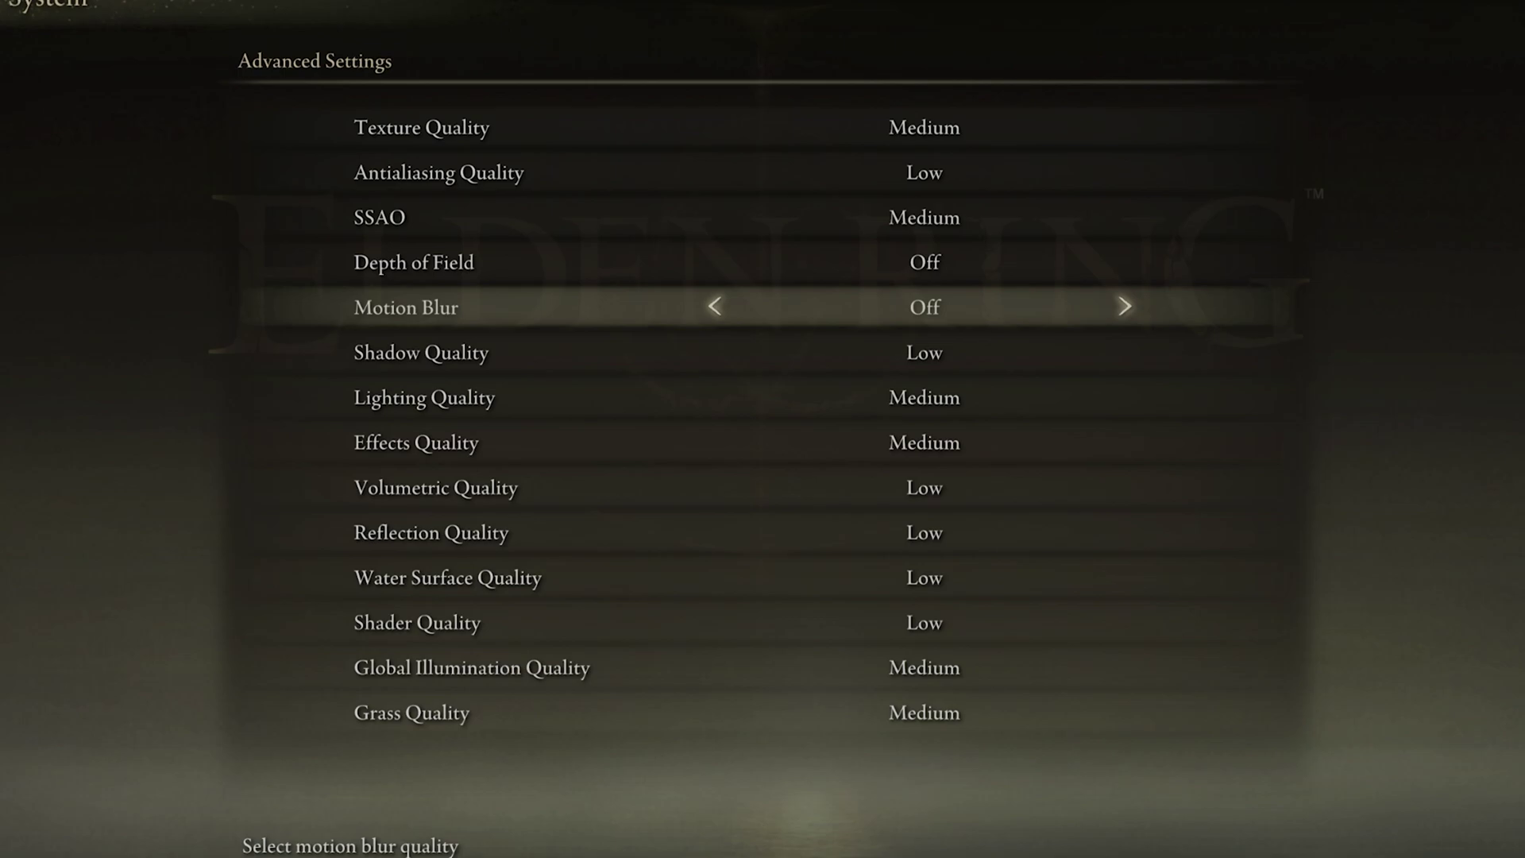
key("Down")
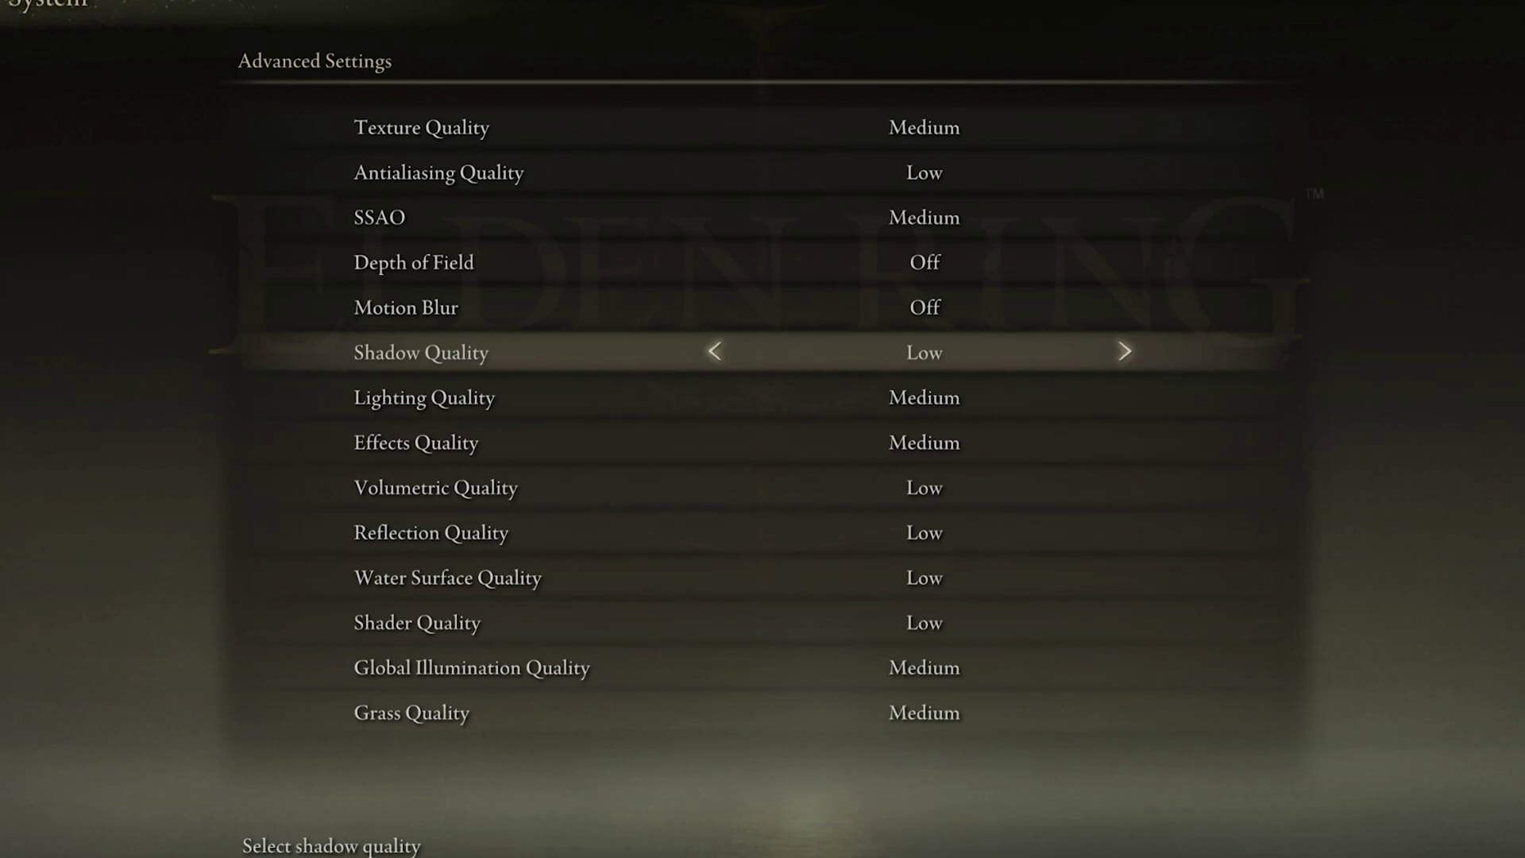
key("Down")
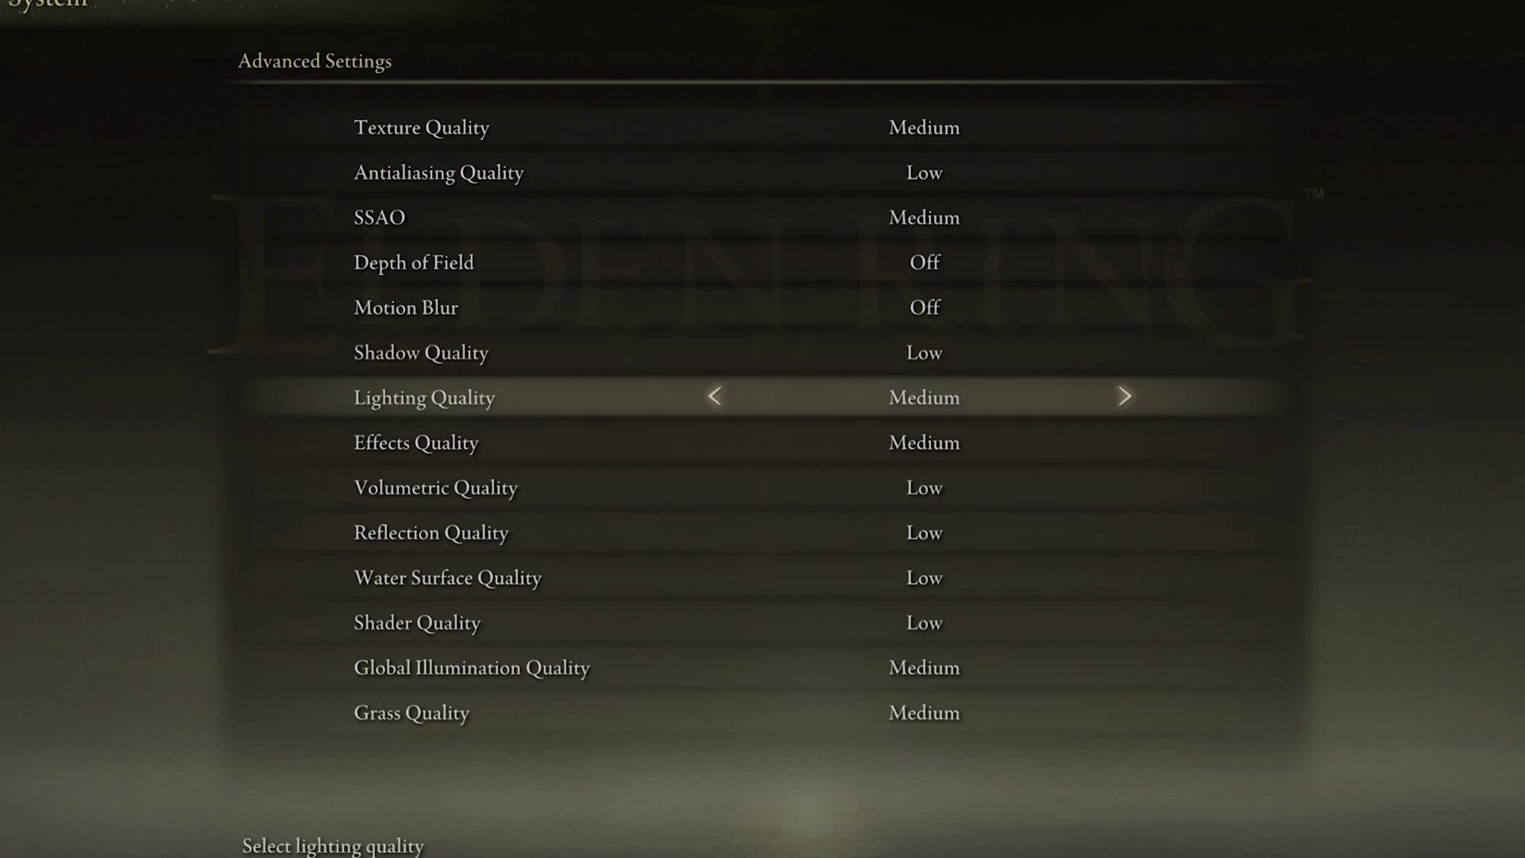
key("Down")
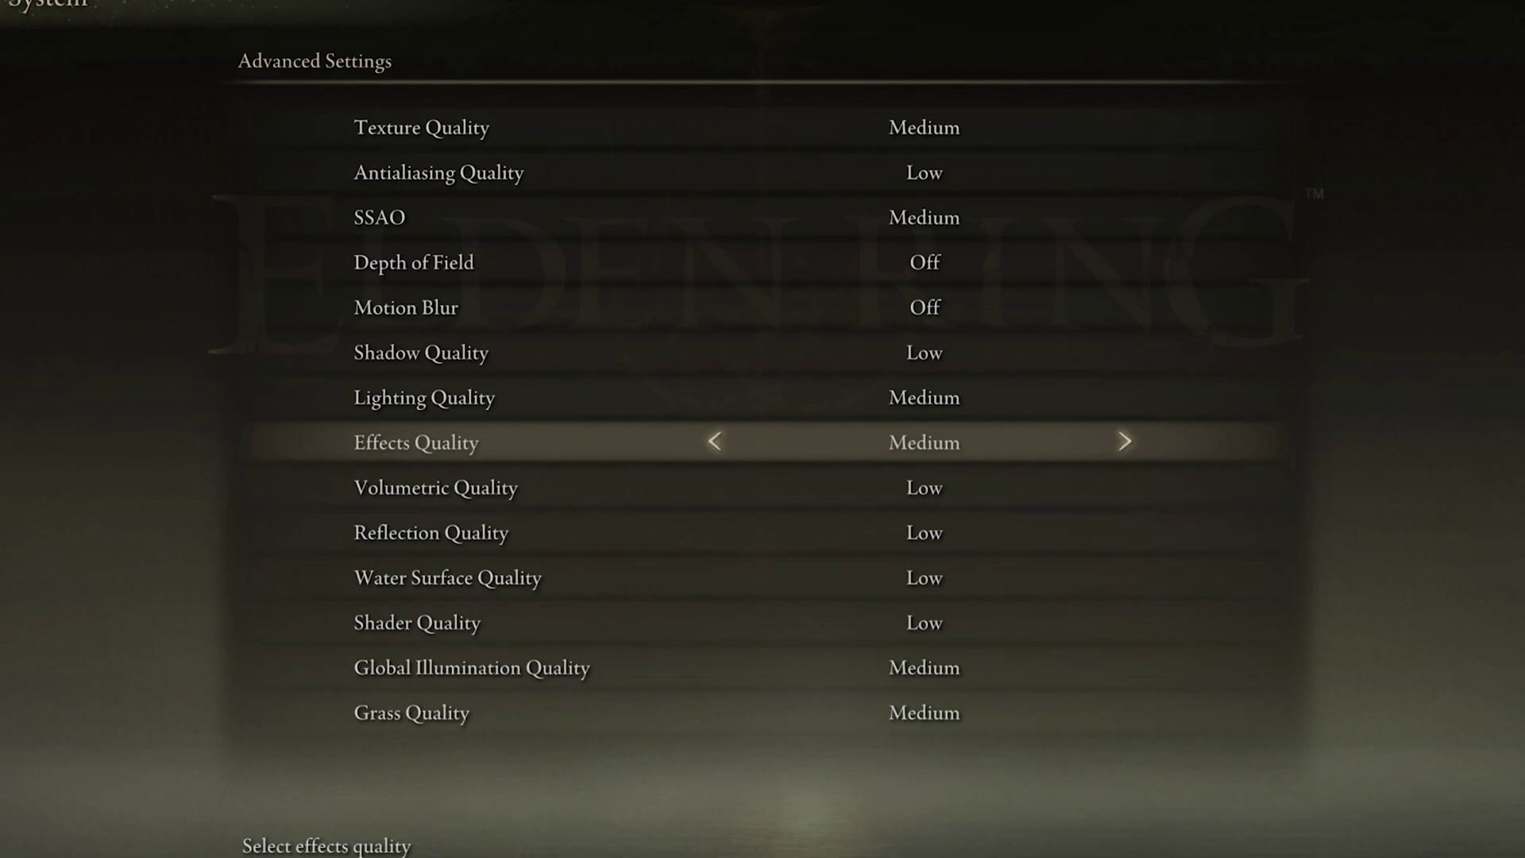
key("Down")
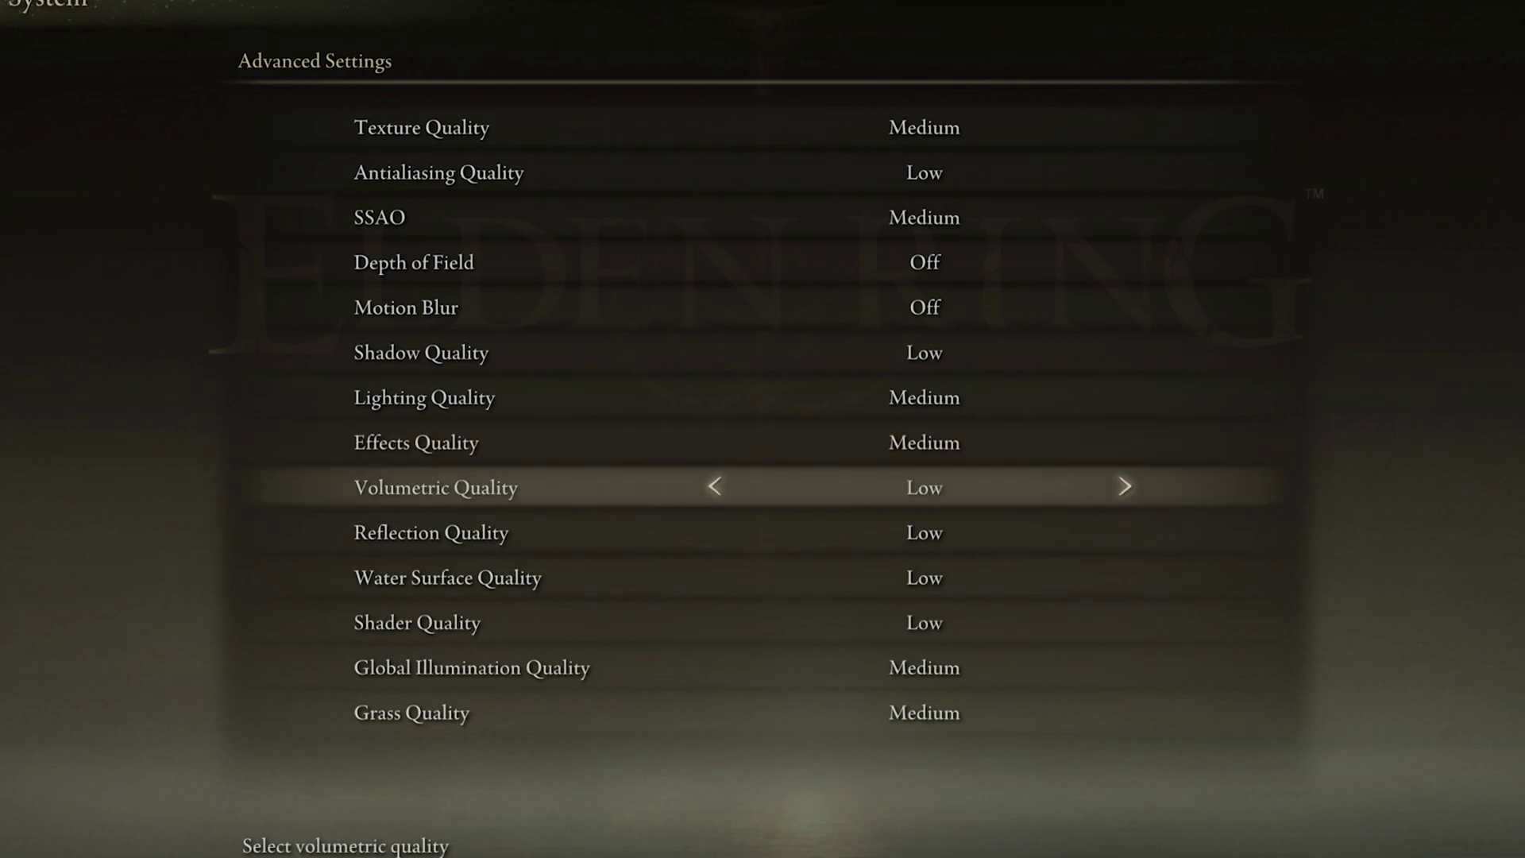
key("Down")
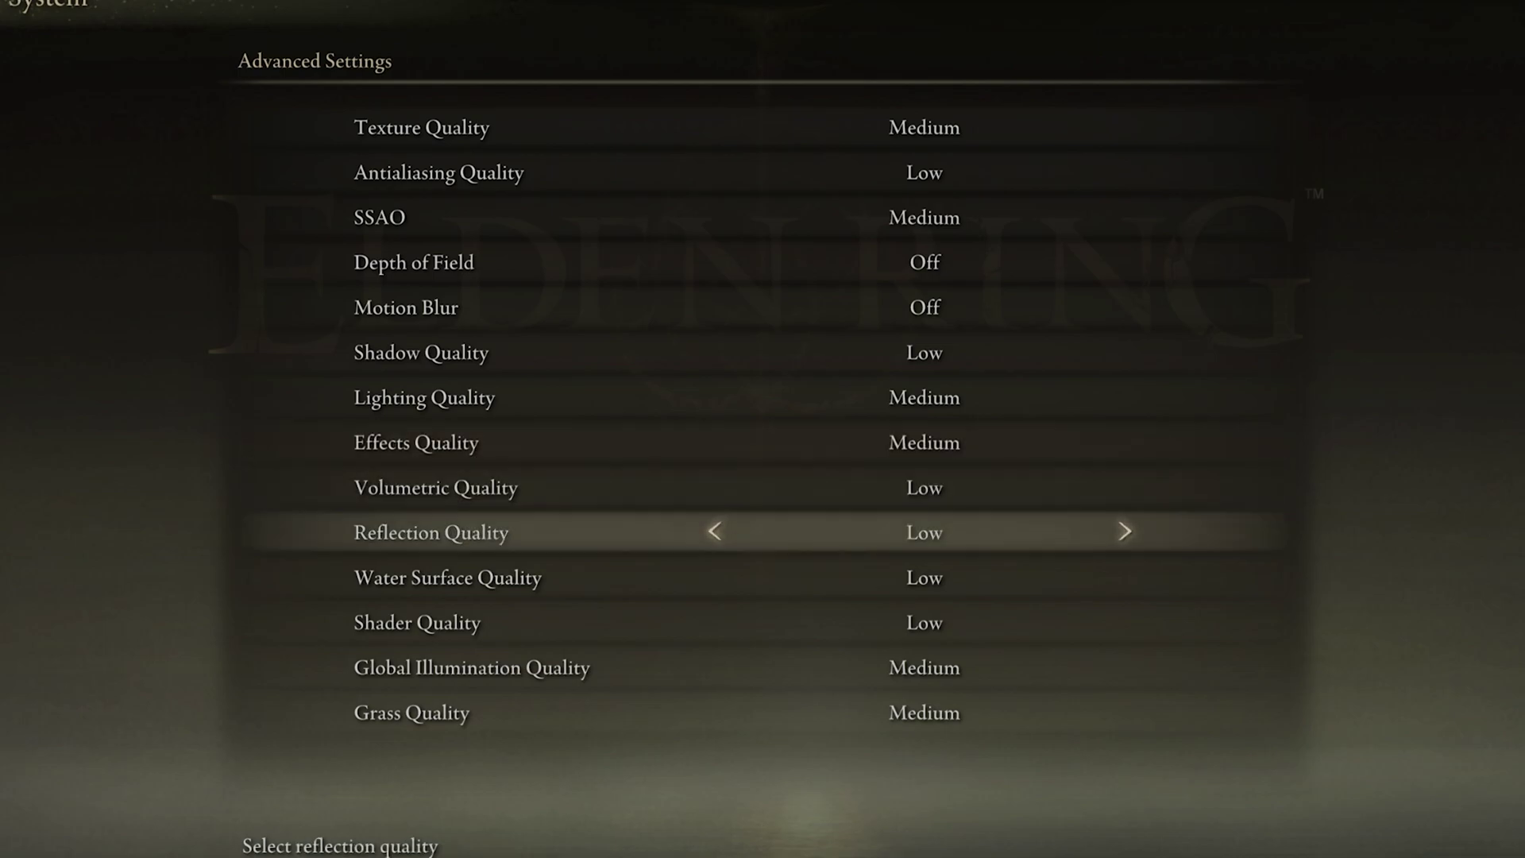
key("Down")
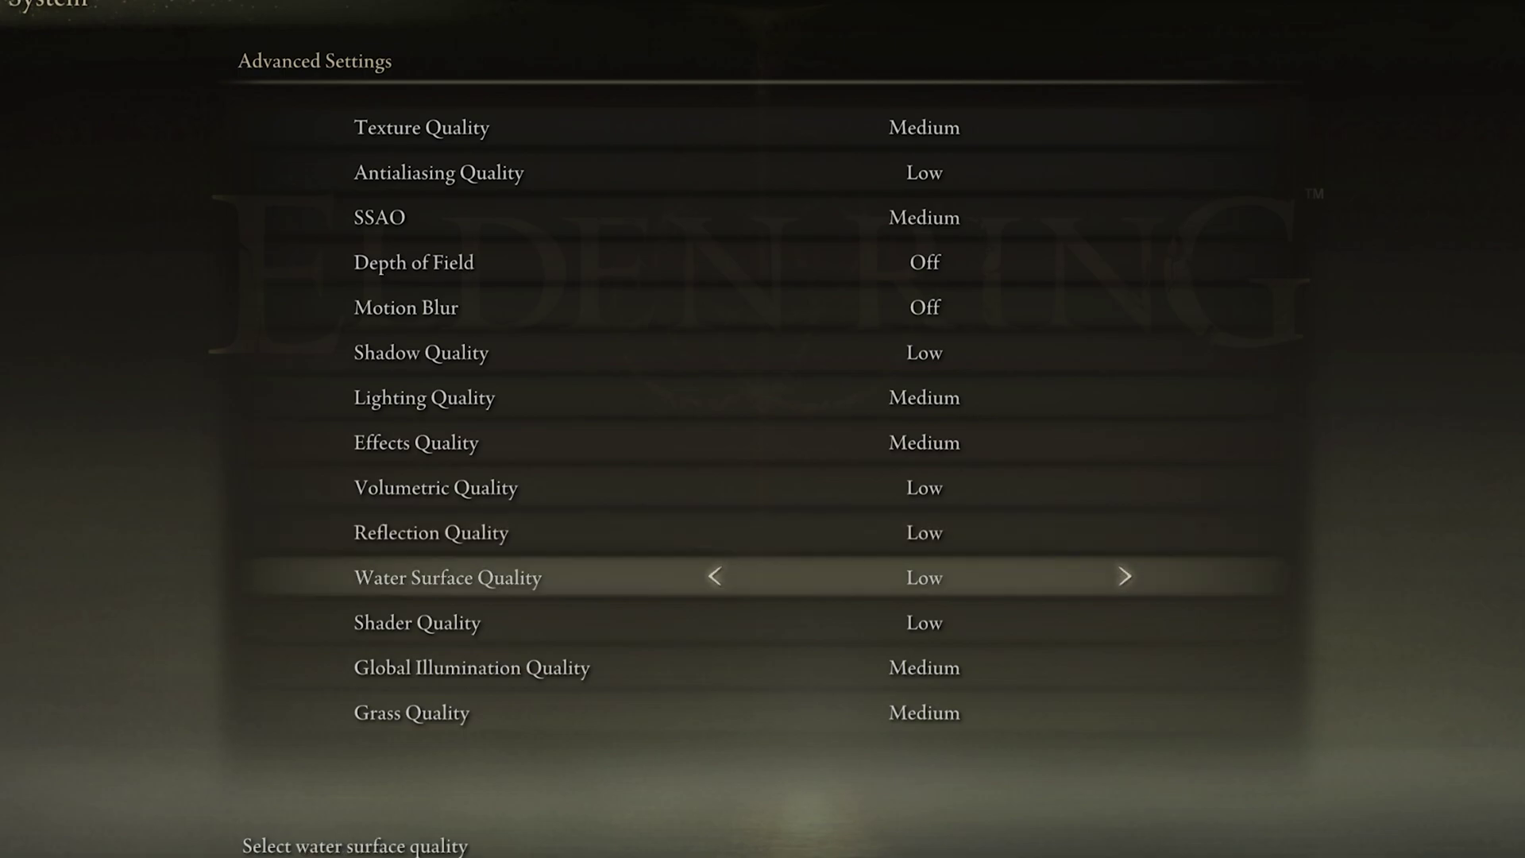
key("Down")
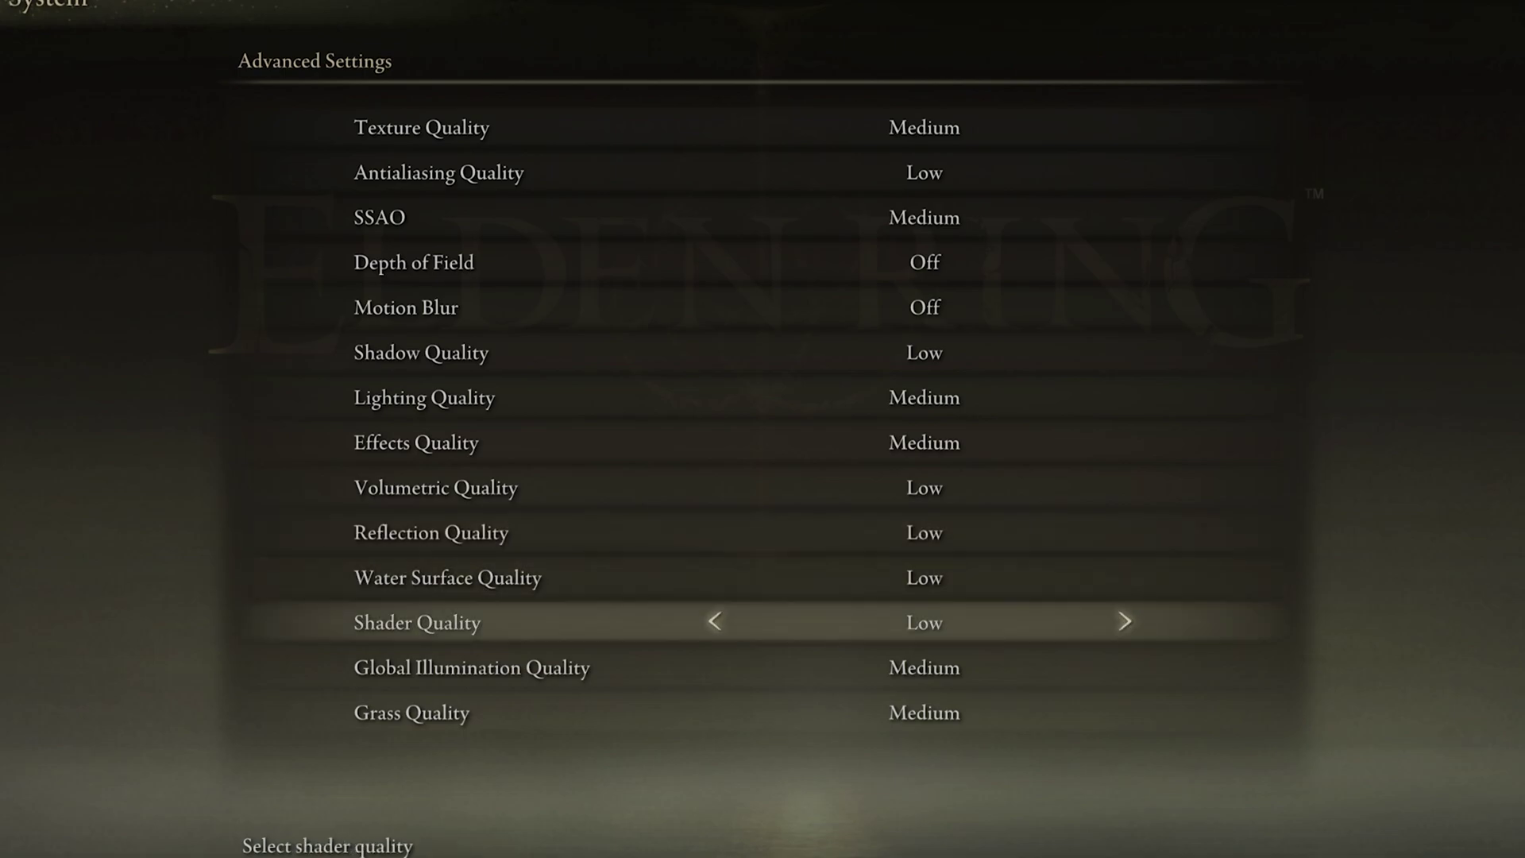
Set Global Illumination Quality to Medium, check Grass Quality, and leave the system settings for the title screen
key("Down")
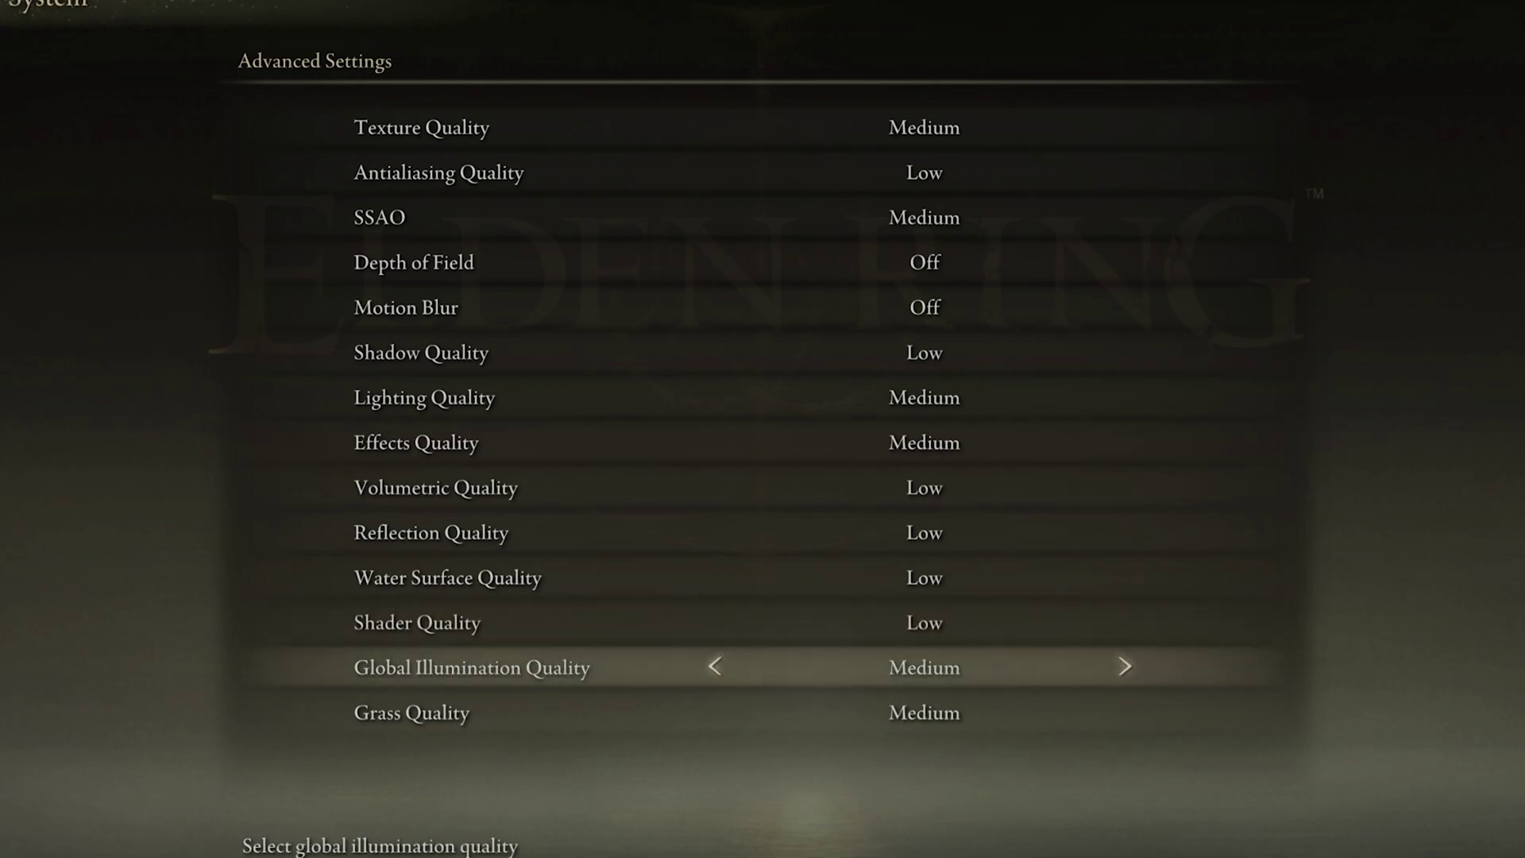
key("Left")
key("Right")
key("Down")
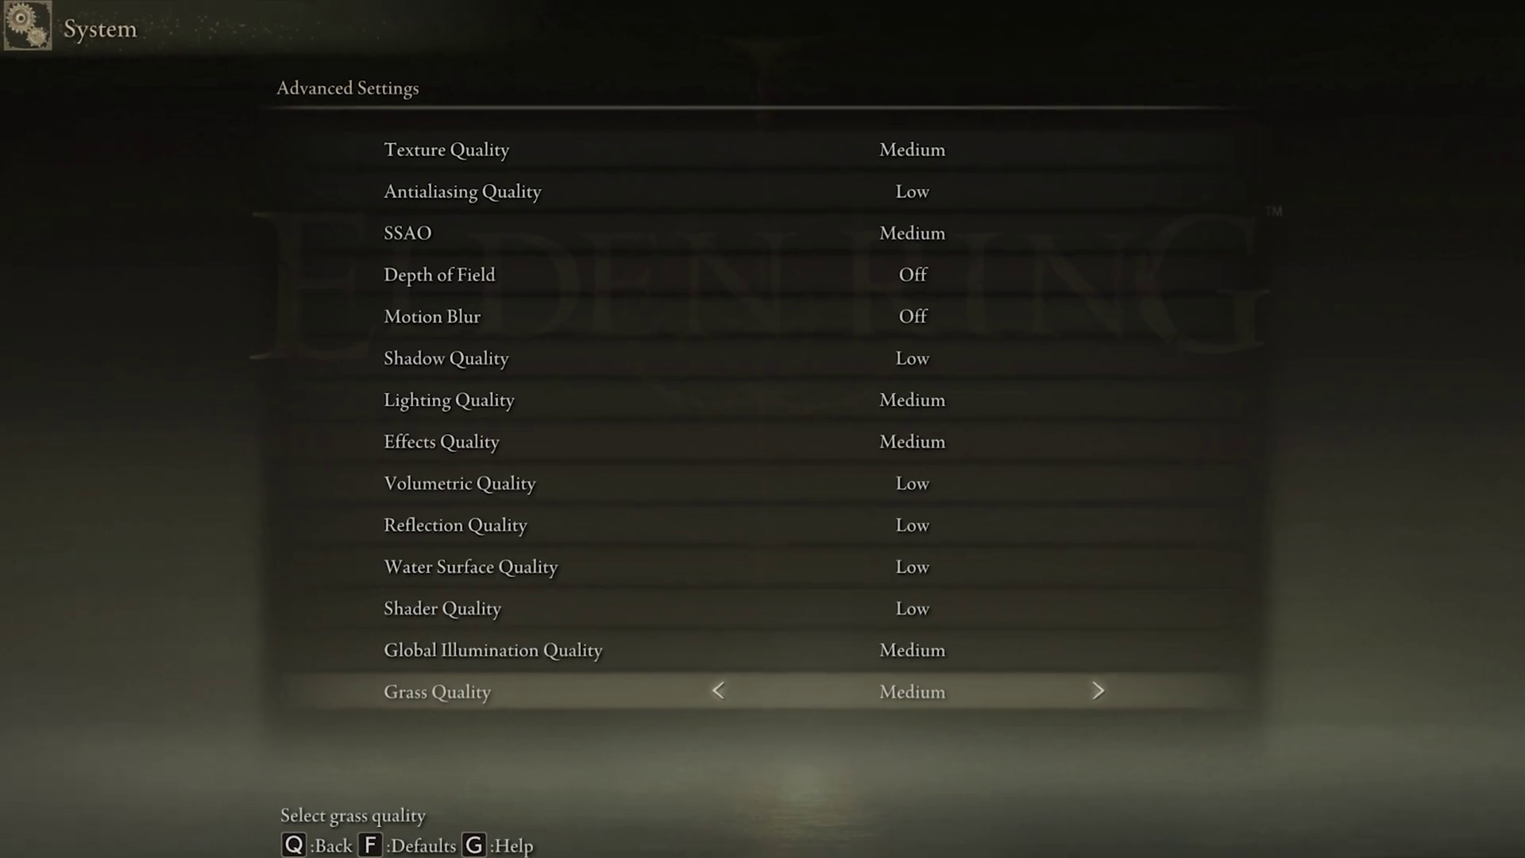
key("q")
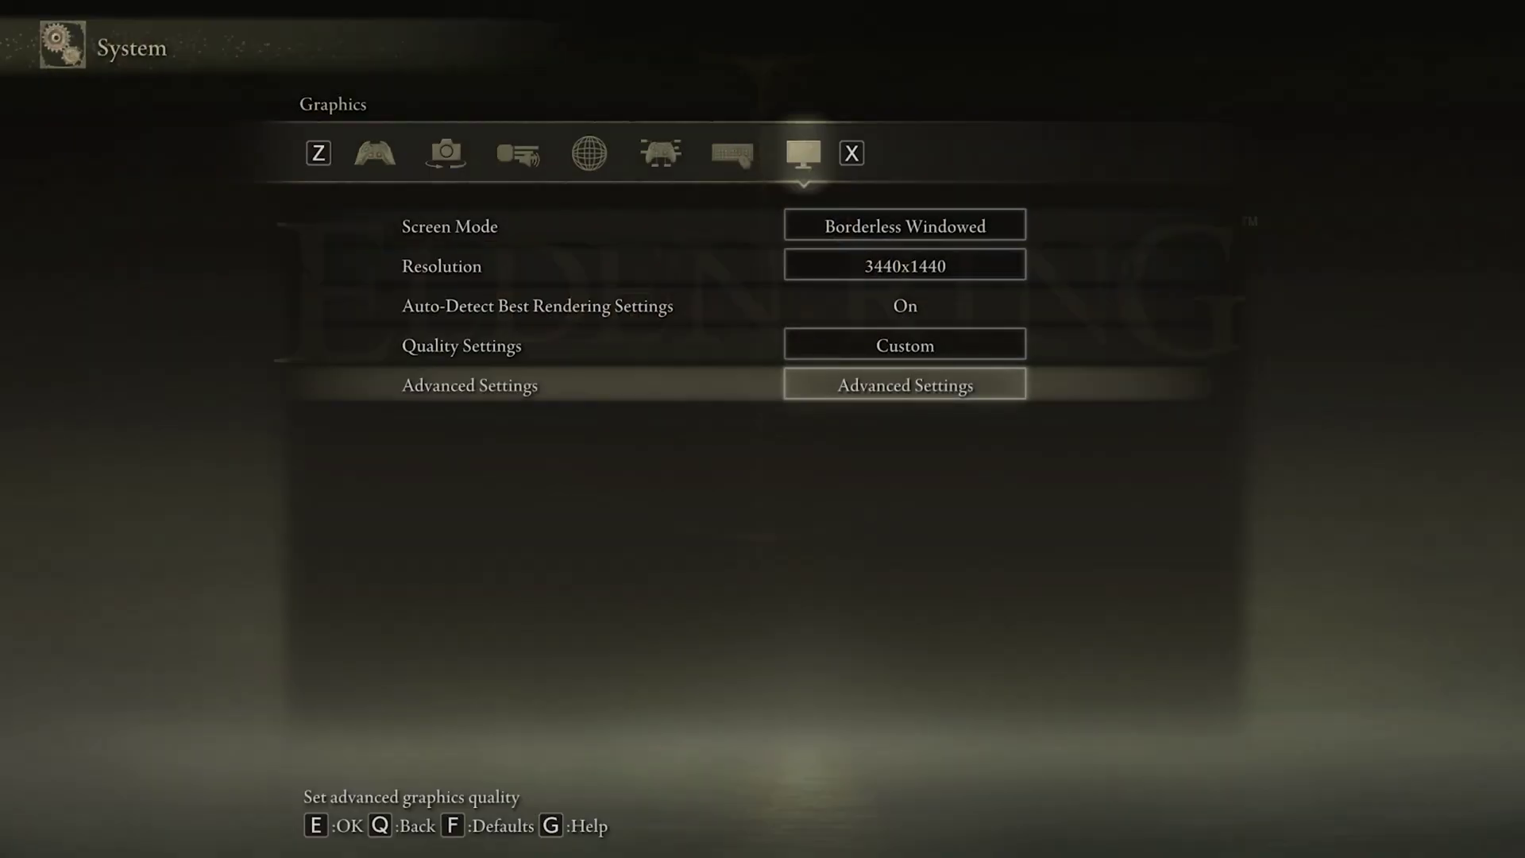
key("q")
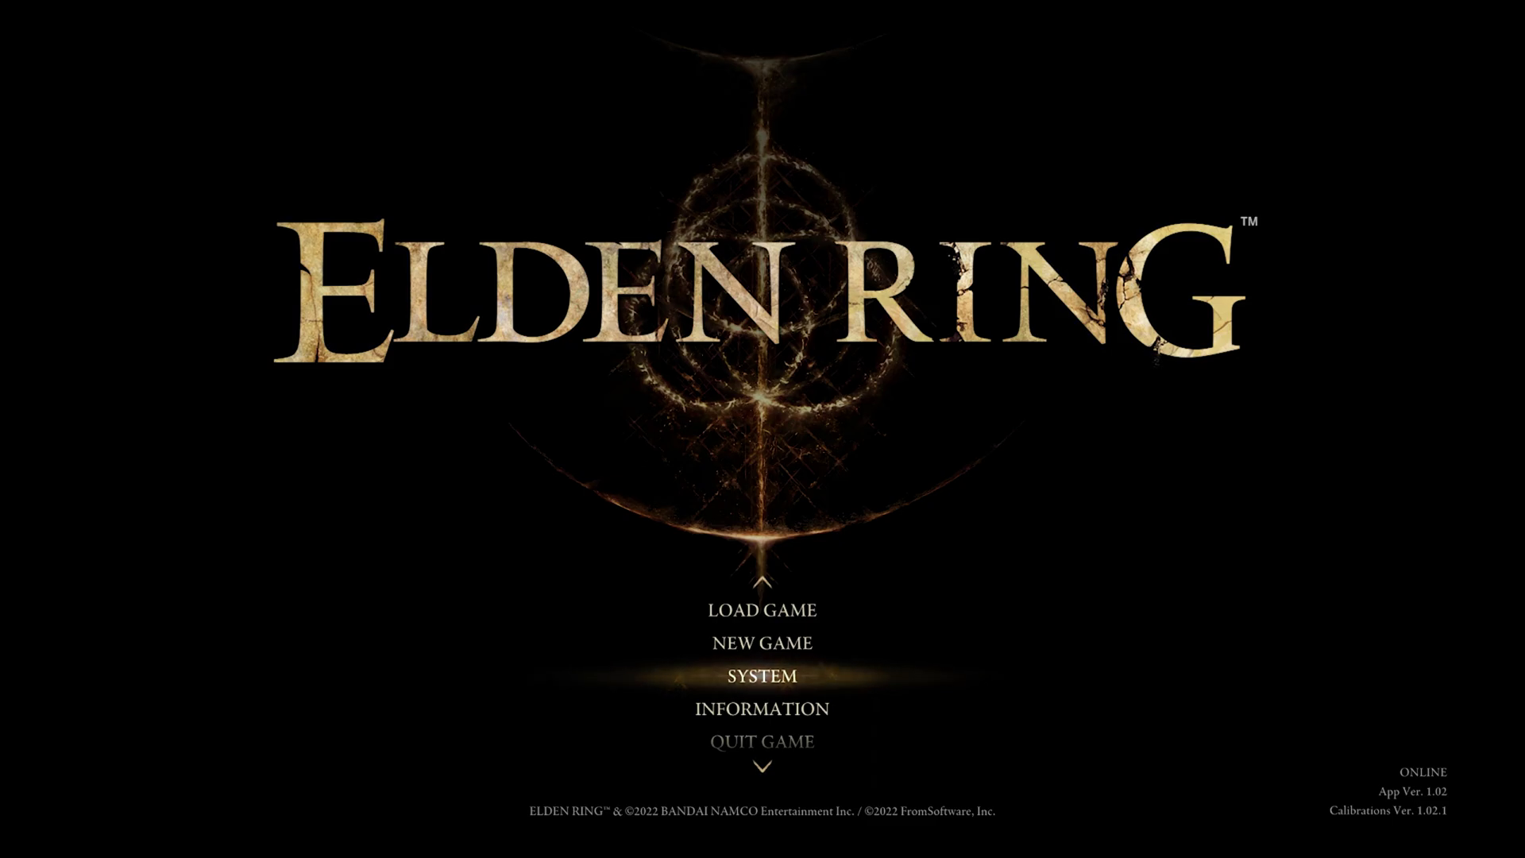
Open the Xbox Game Bar, move its Performance widget near the game title, pin it over the game and collapse its graph
key("super+g")
left_click_drag(531, 164, 755, 293)
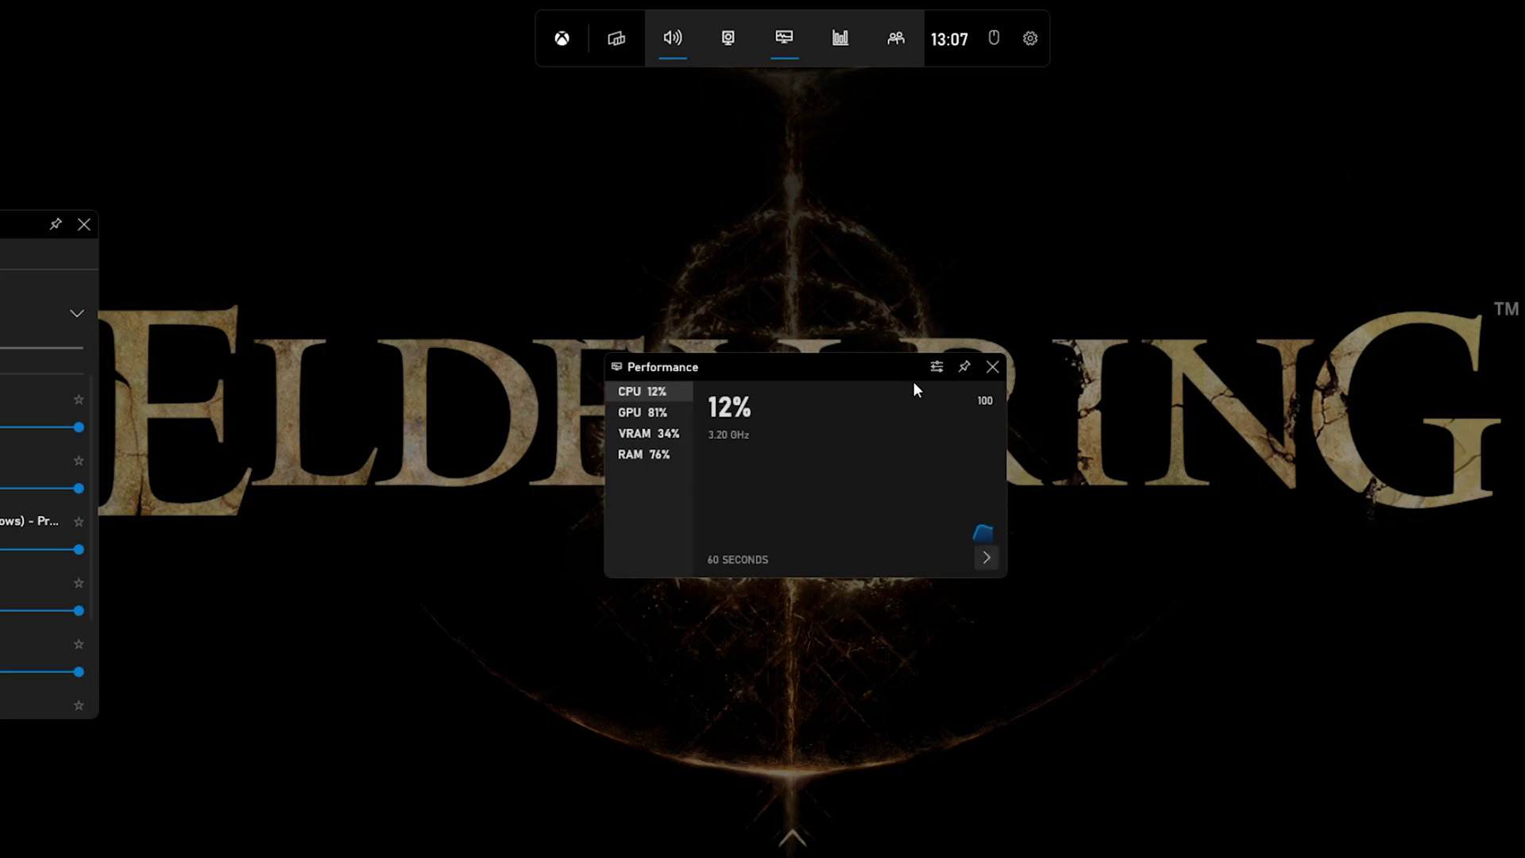
left_click_drag(905, 366, 640, 211)
left_click(699, 211)
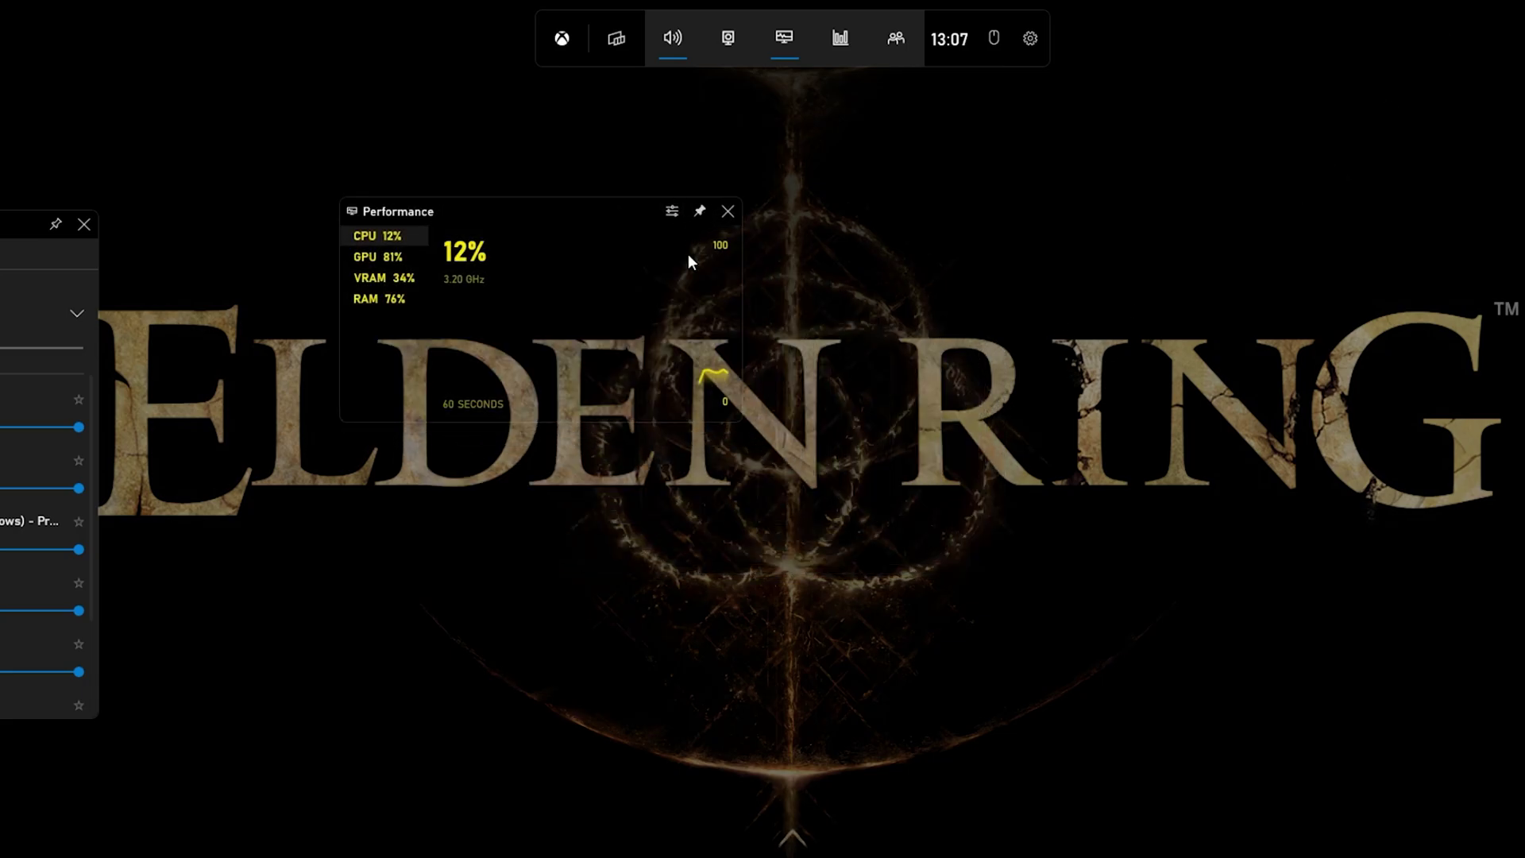
left_click(799, 274)
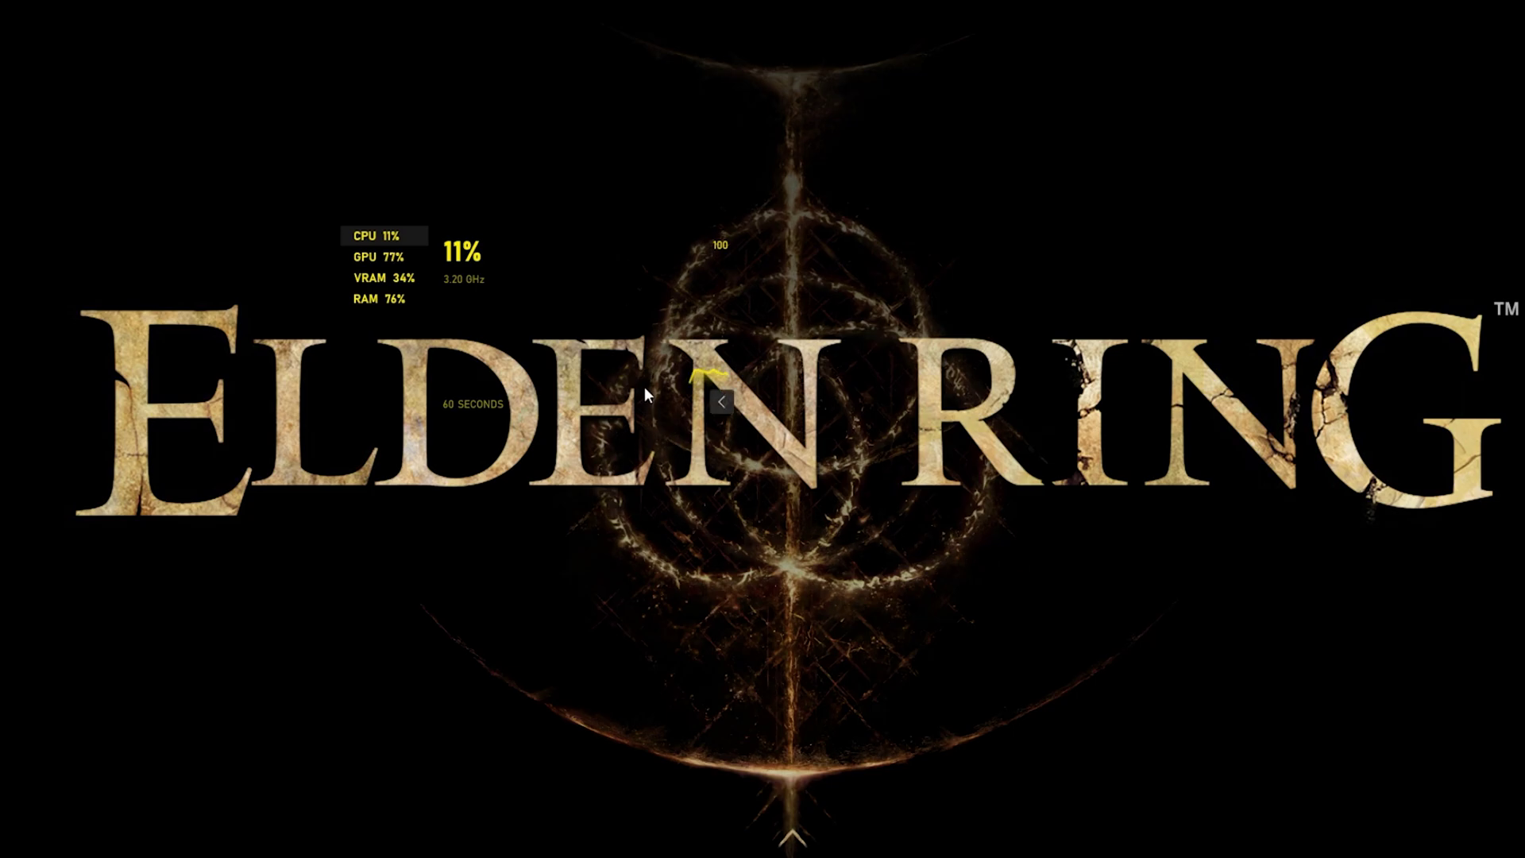
mouse_move(427, 294)
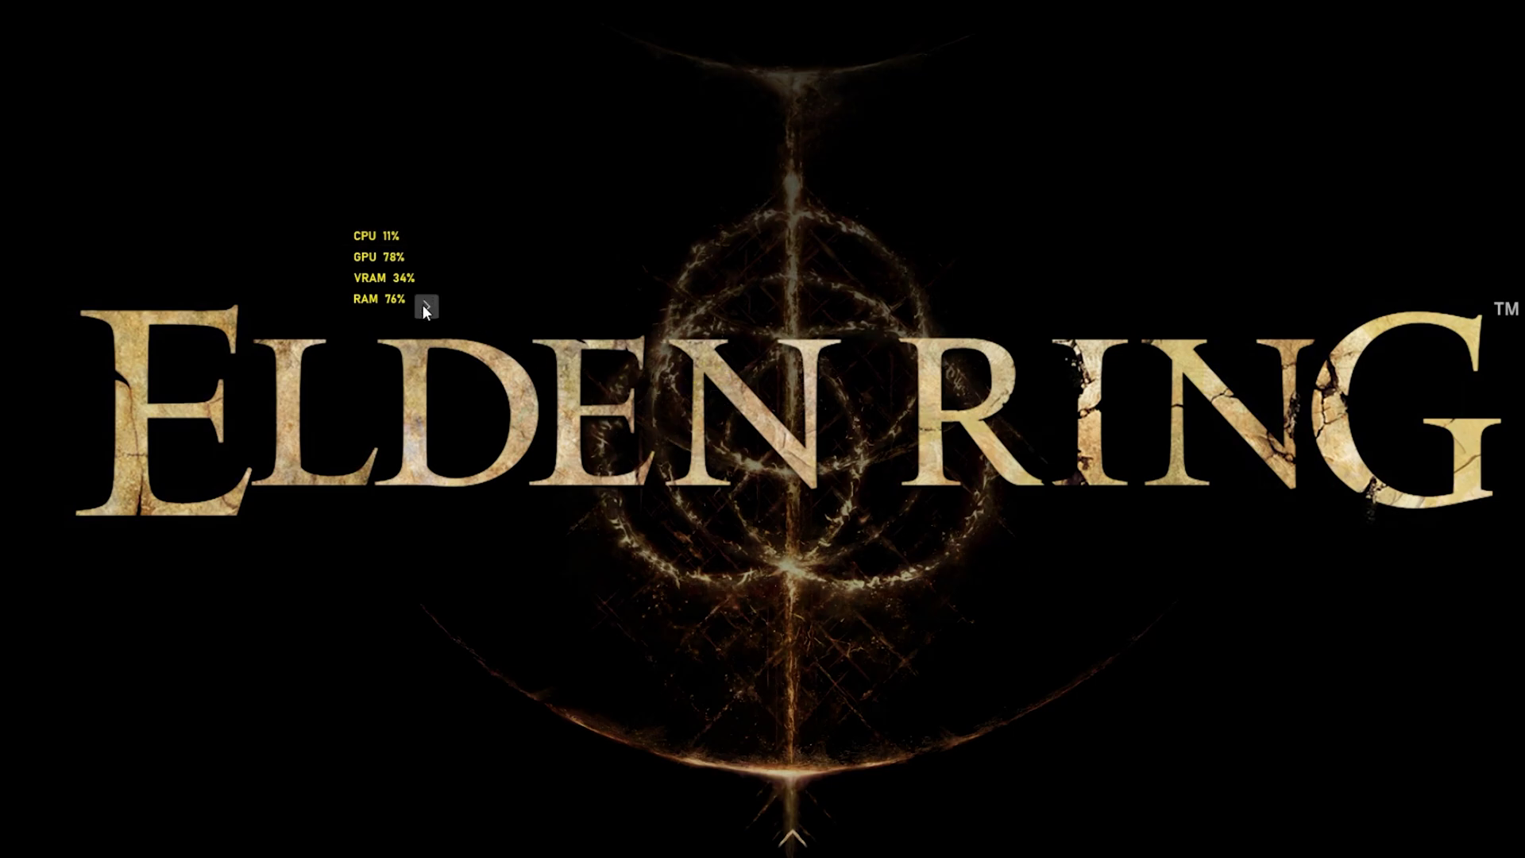
Reopen the Xbox Game Bar and view the GPU, VRAM and RAM usage graphs in the Performance widget
key("super+g")
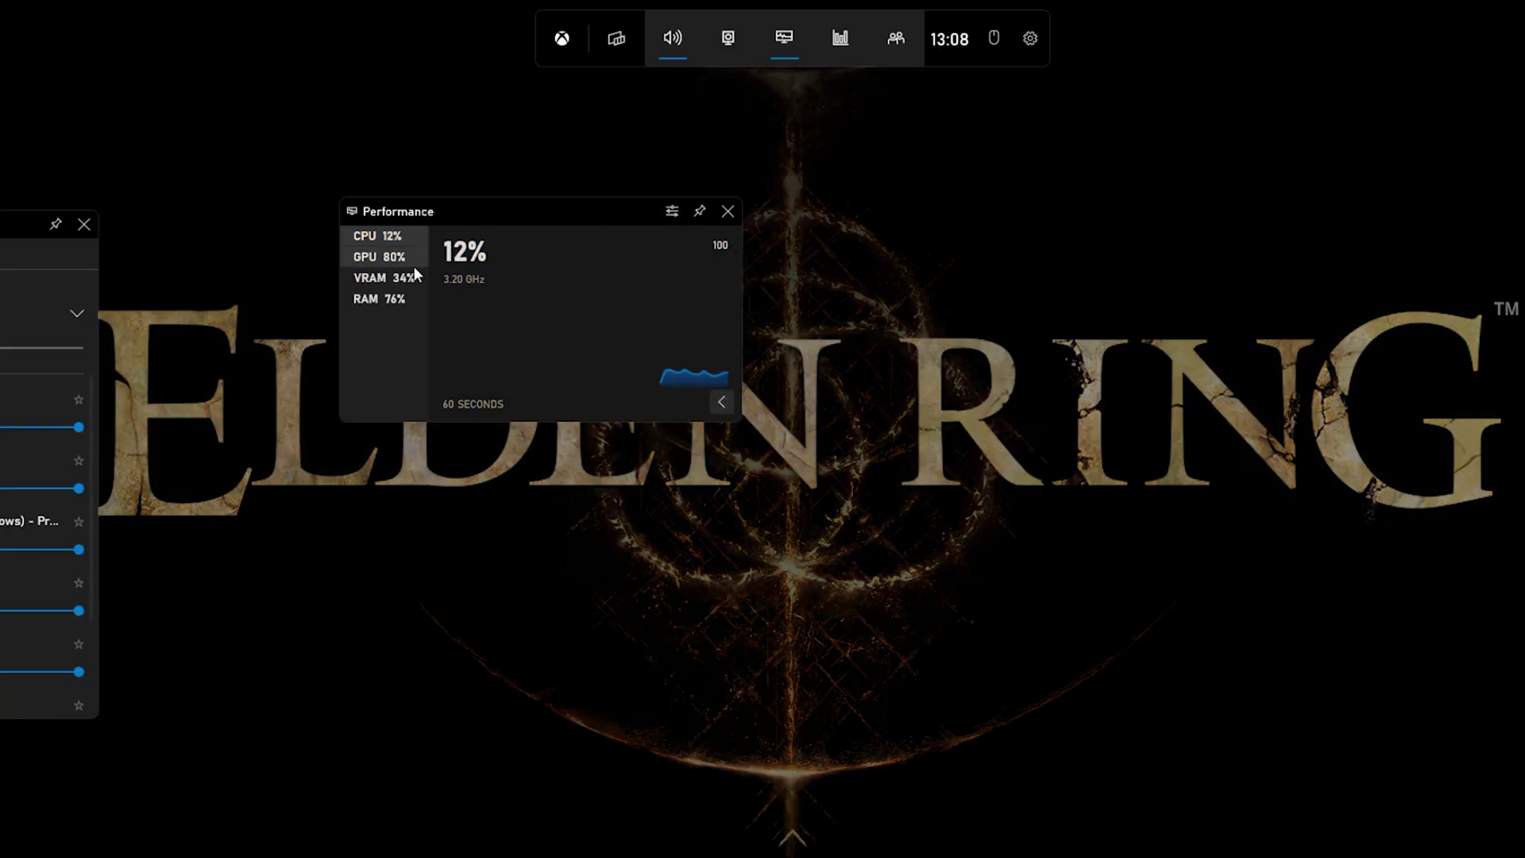
left_click(385, 260)
left_click(395, 284)
left_click(391, 300)
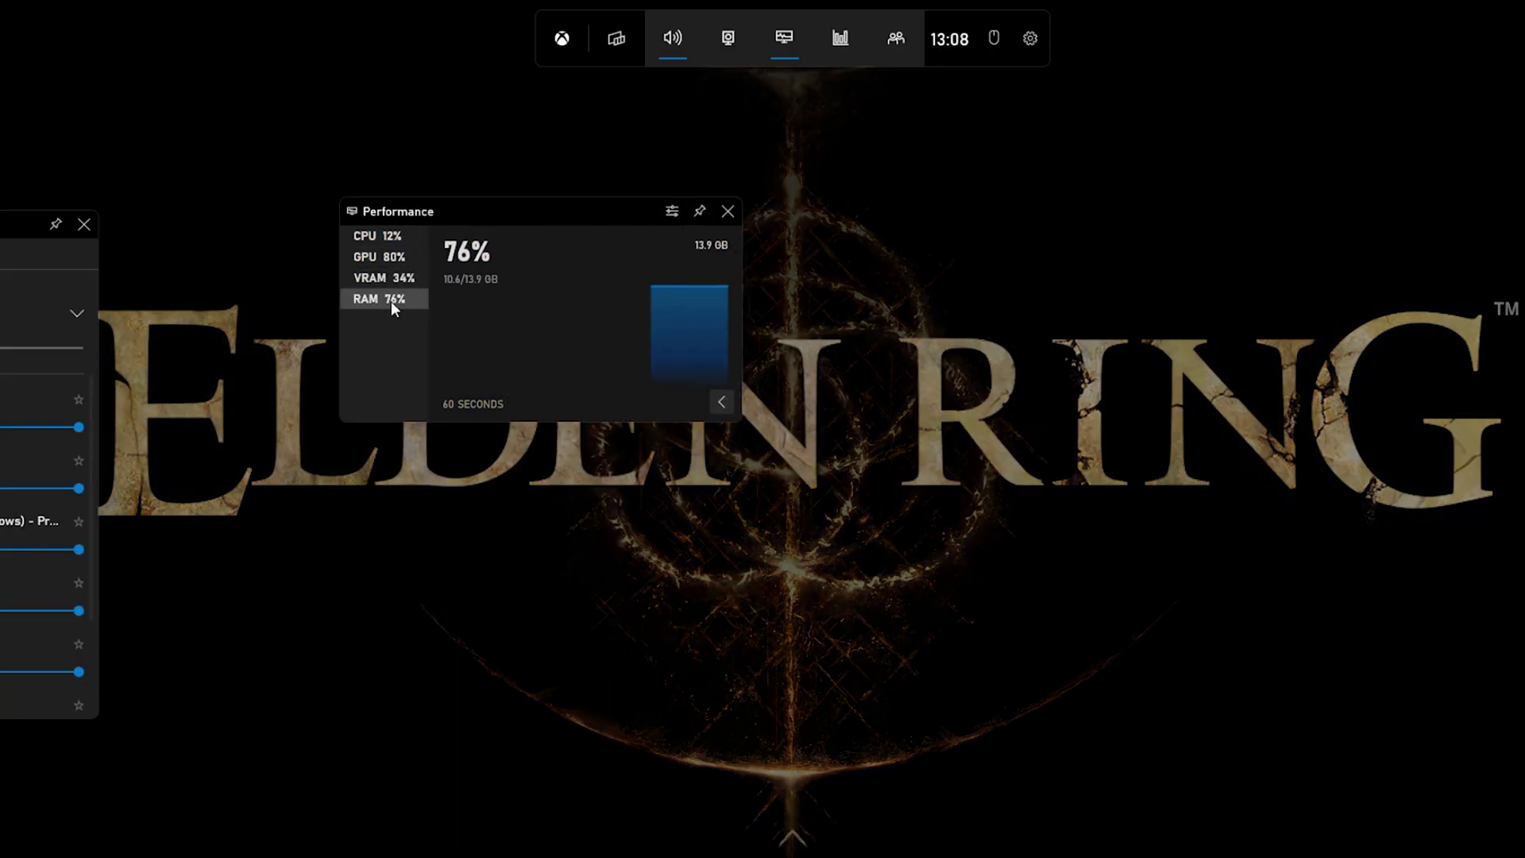
Close the Xbox Game Bar overlay and quit the game to the desktop
key("super+g")
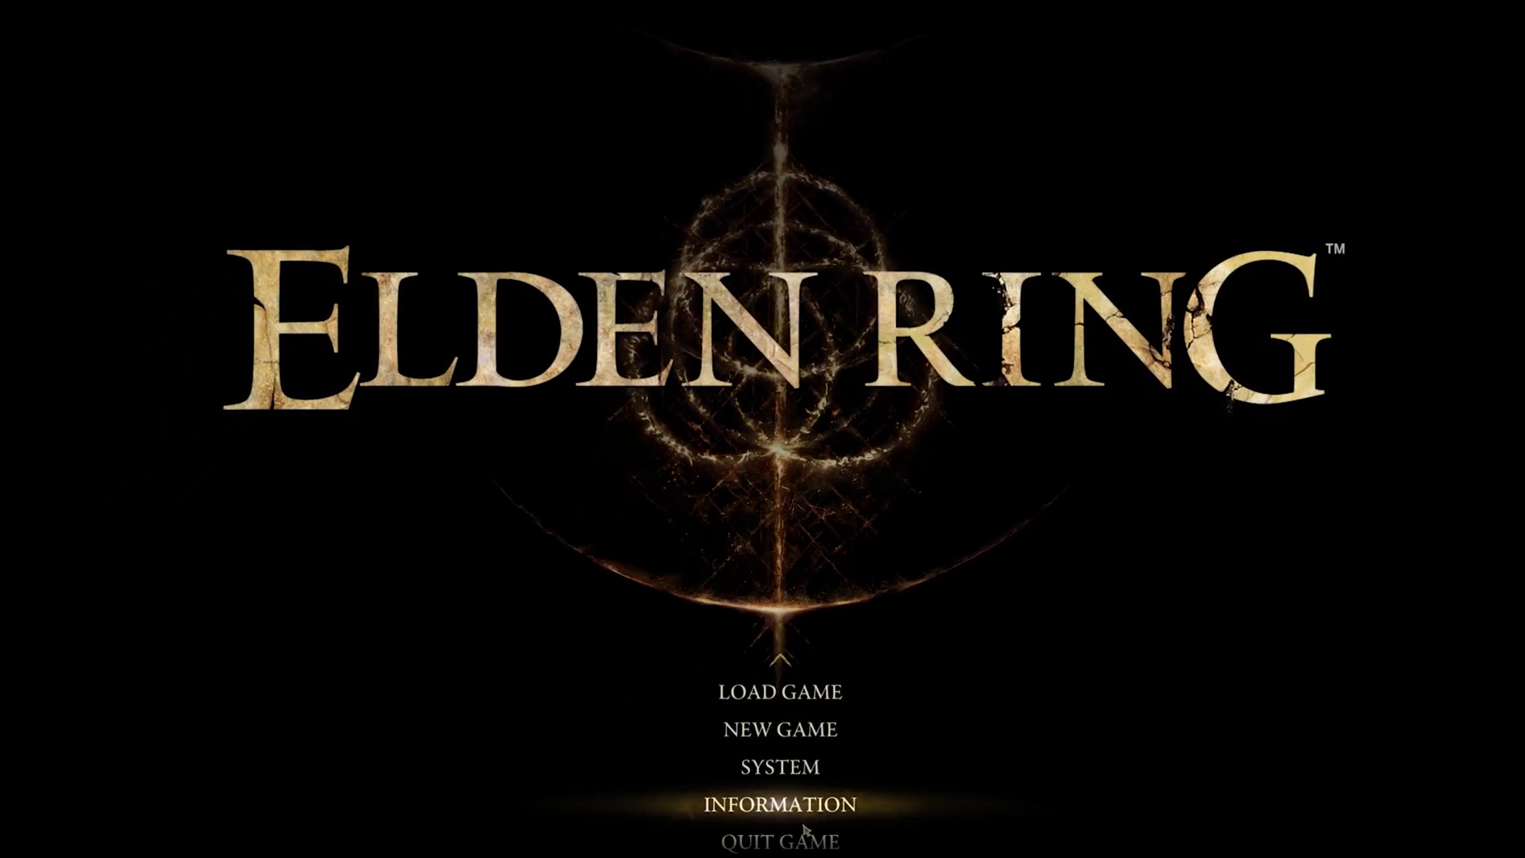
left_click(778, 711)
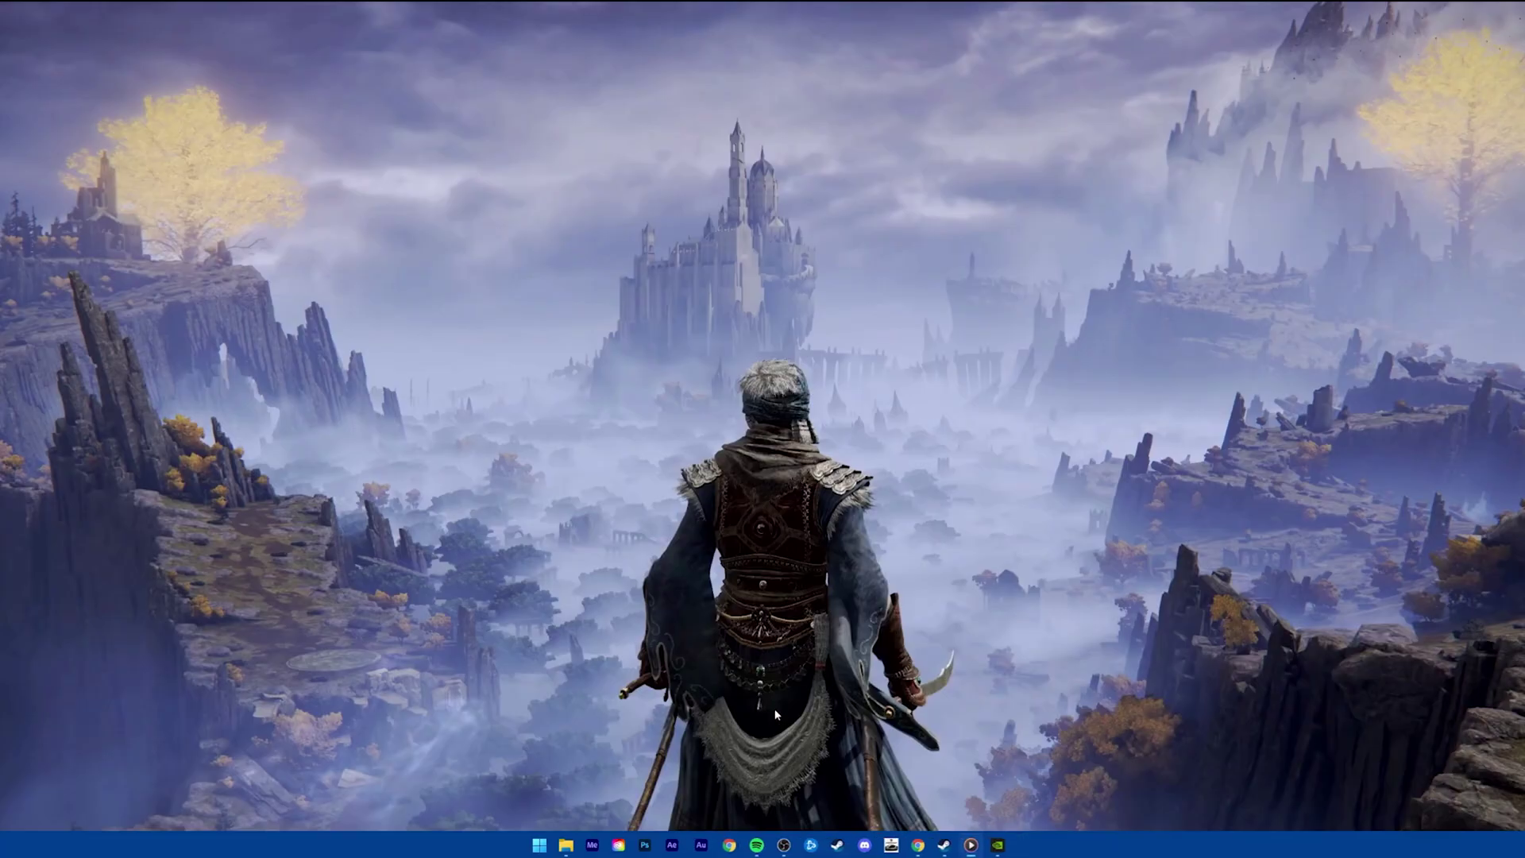
Open GeForce Experience, review the details of the available Game Ready Driver 511.79, and look through the general settings including Image Scaling
left_click(998, 845)
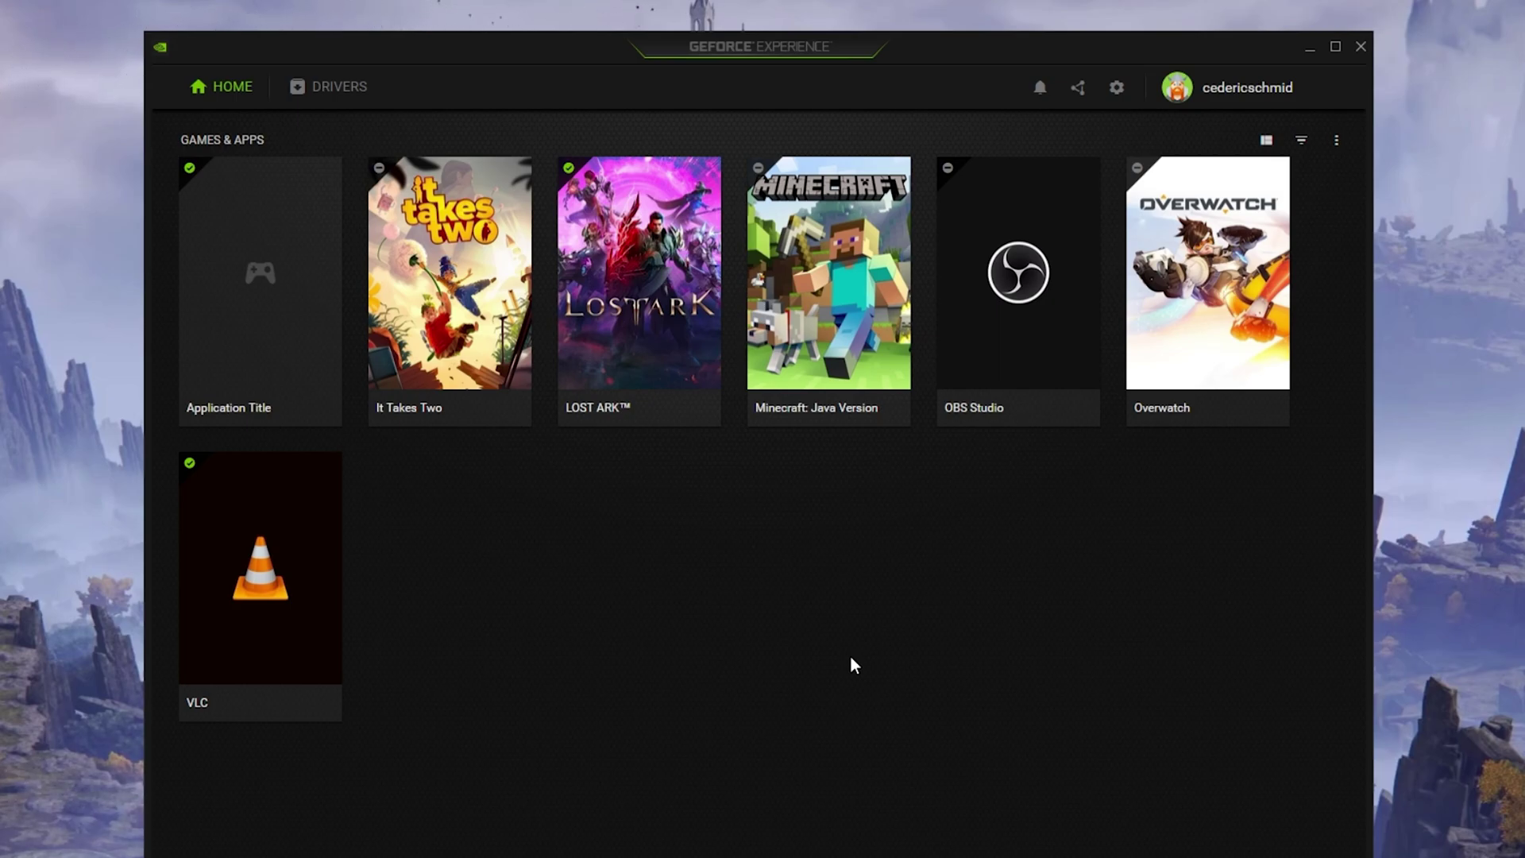
left_click(356, 87)
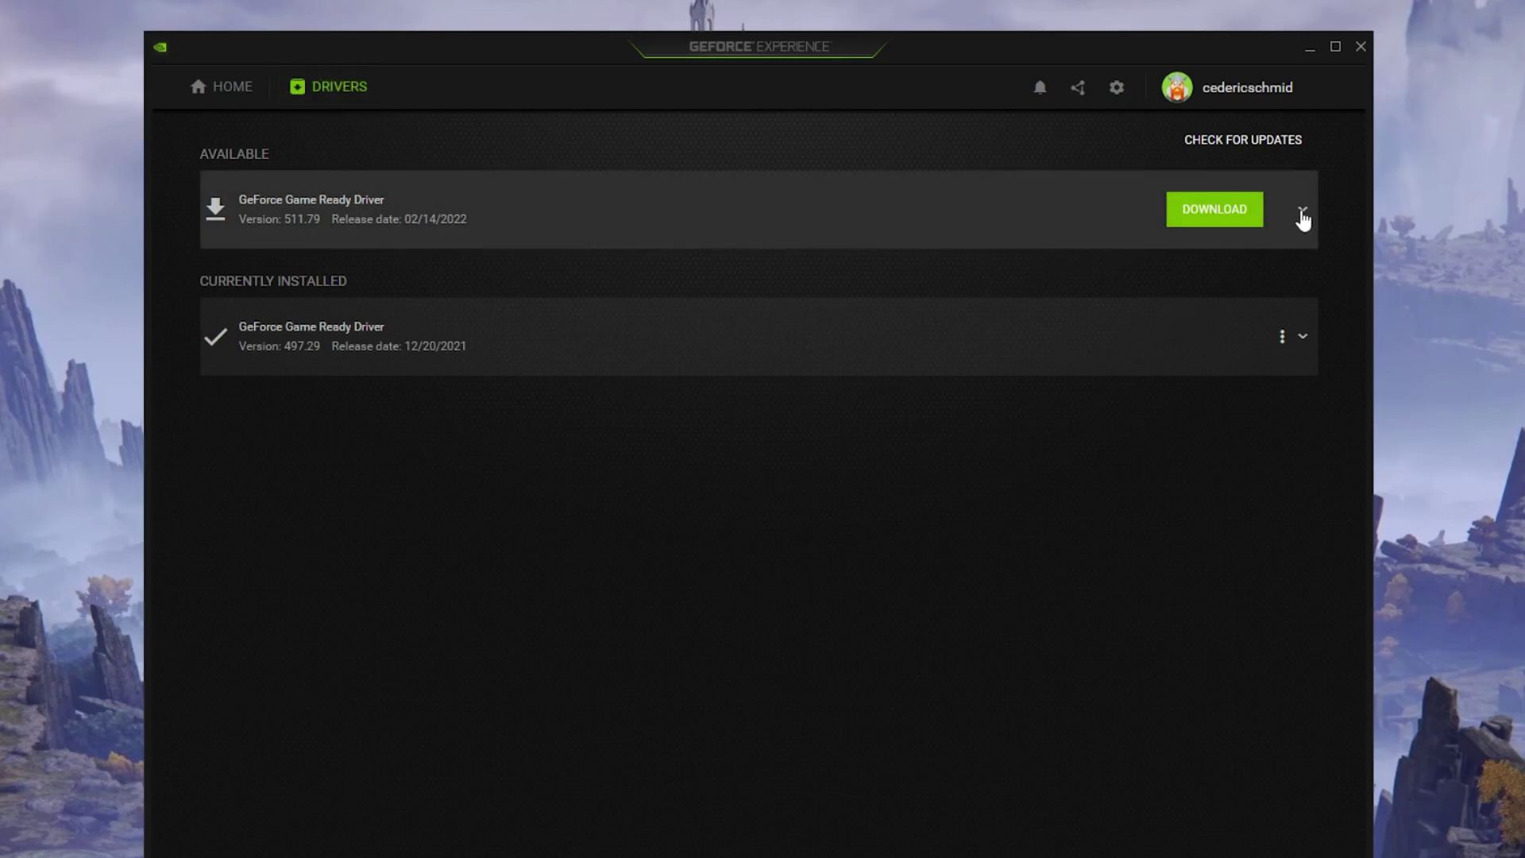
left_click(1302, 211)
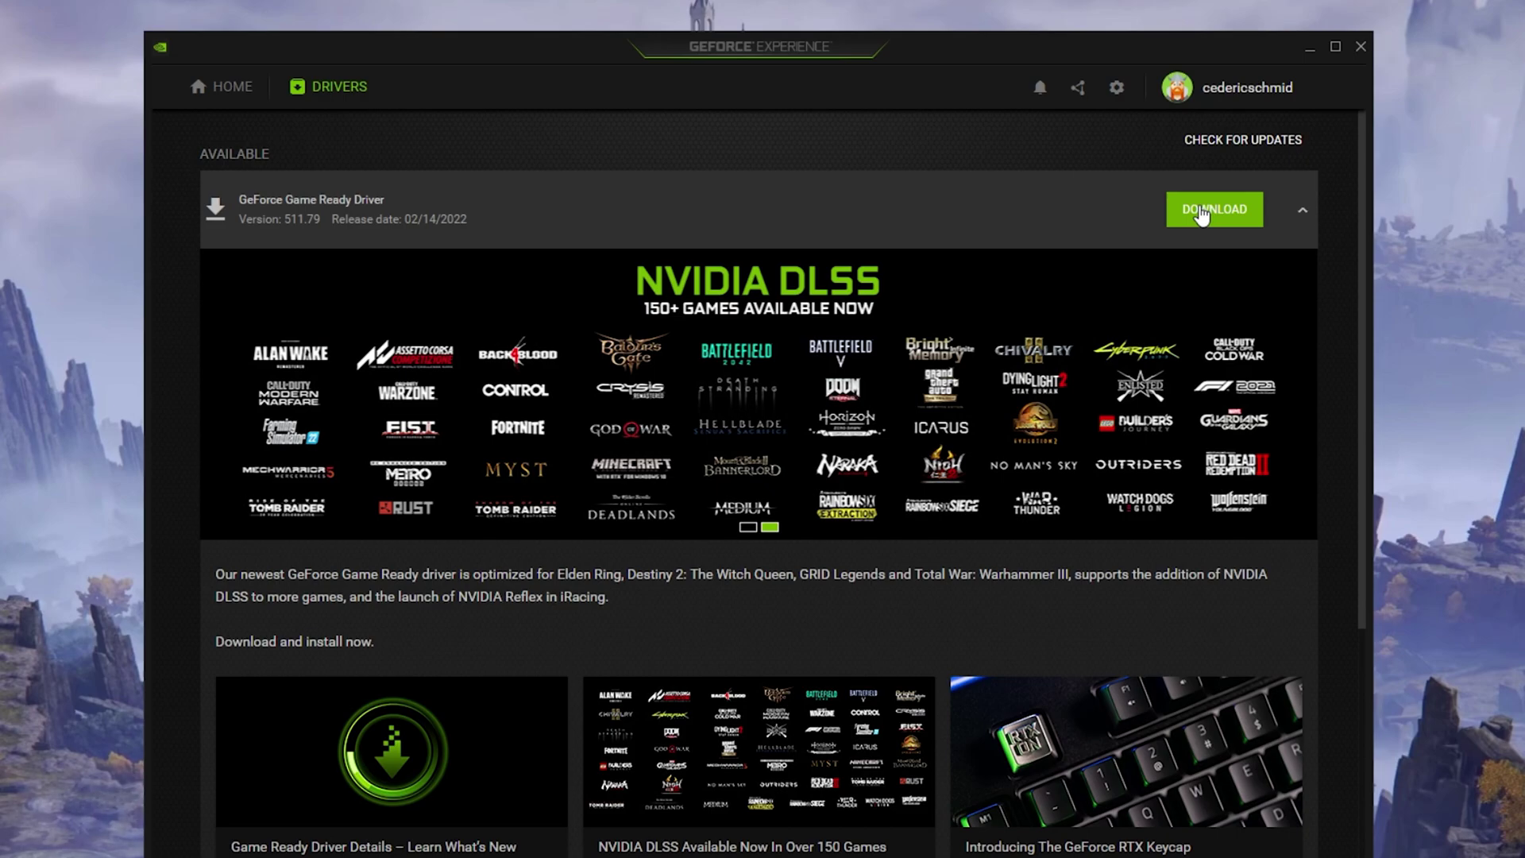
left_click(1300, 206)
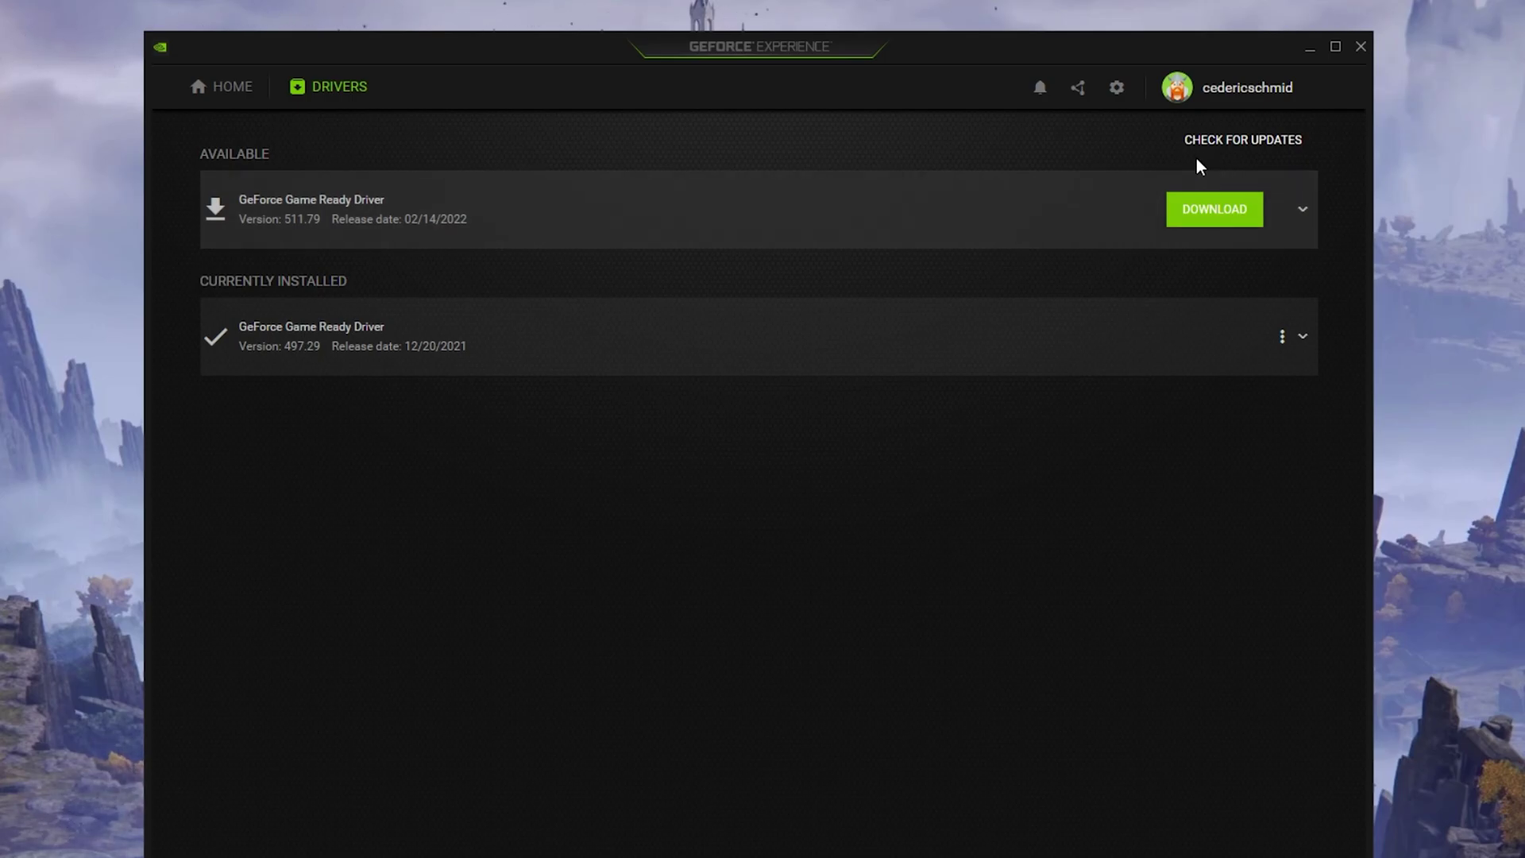
left_click(1116, 87)
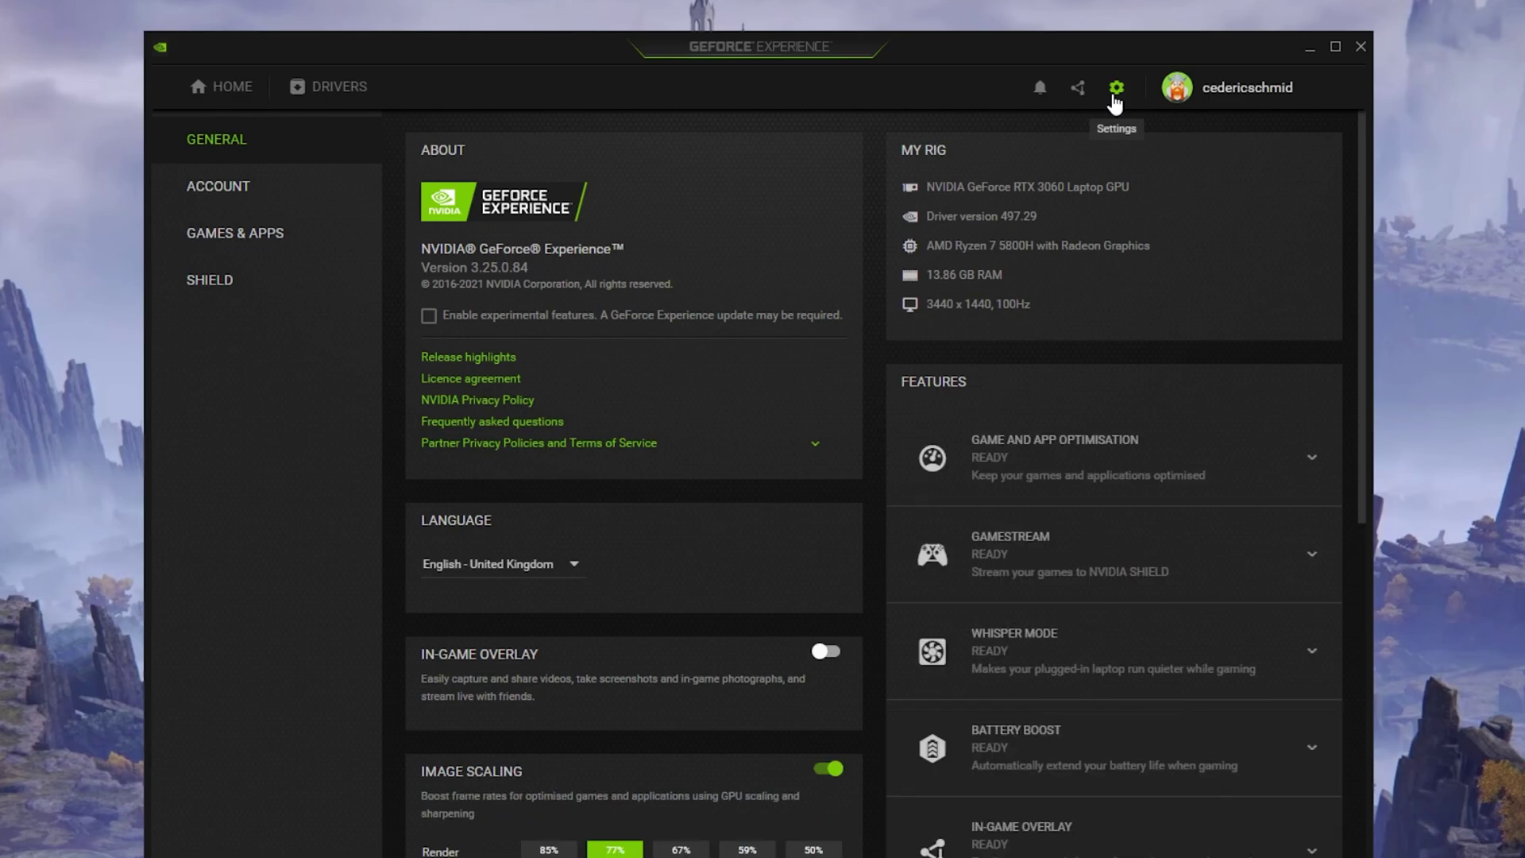
scroll(873, 267, "down", 5)
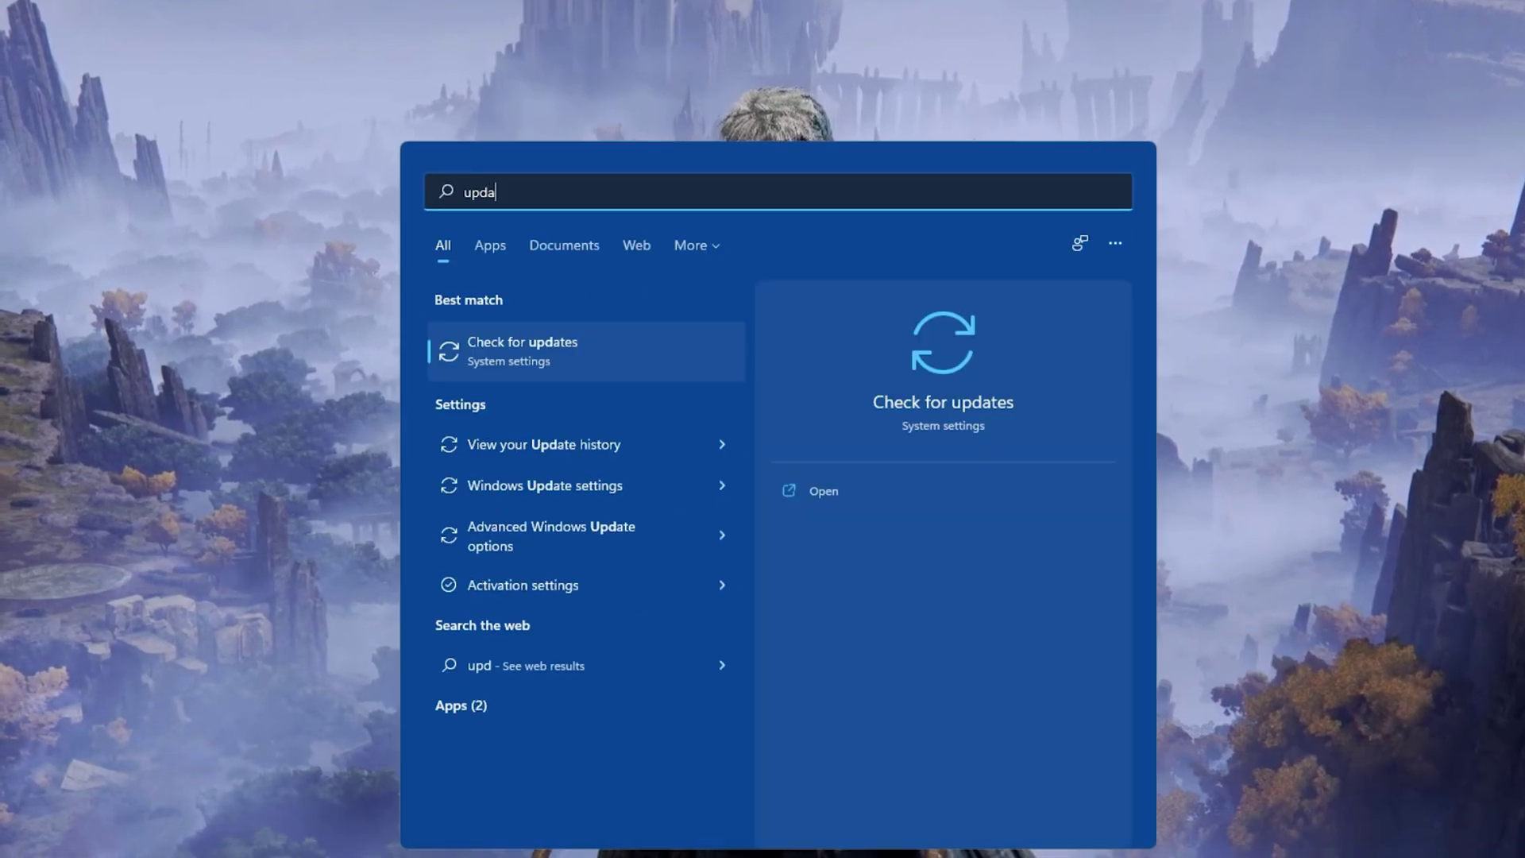
Find the Windows Update settings by searching for "update" and check for updates
type("e")
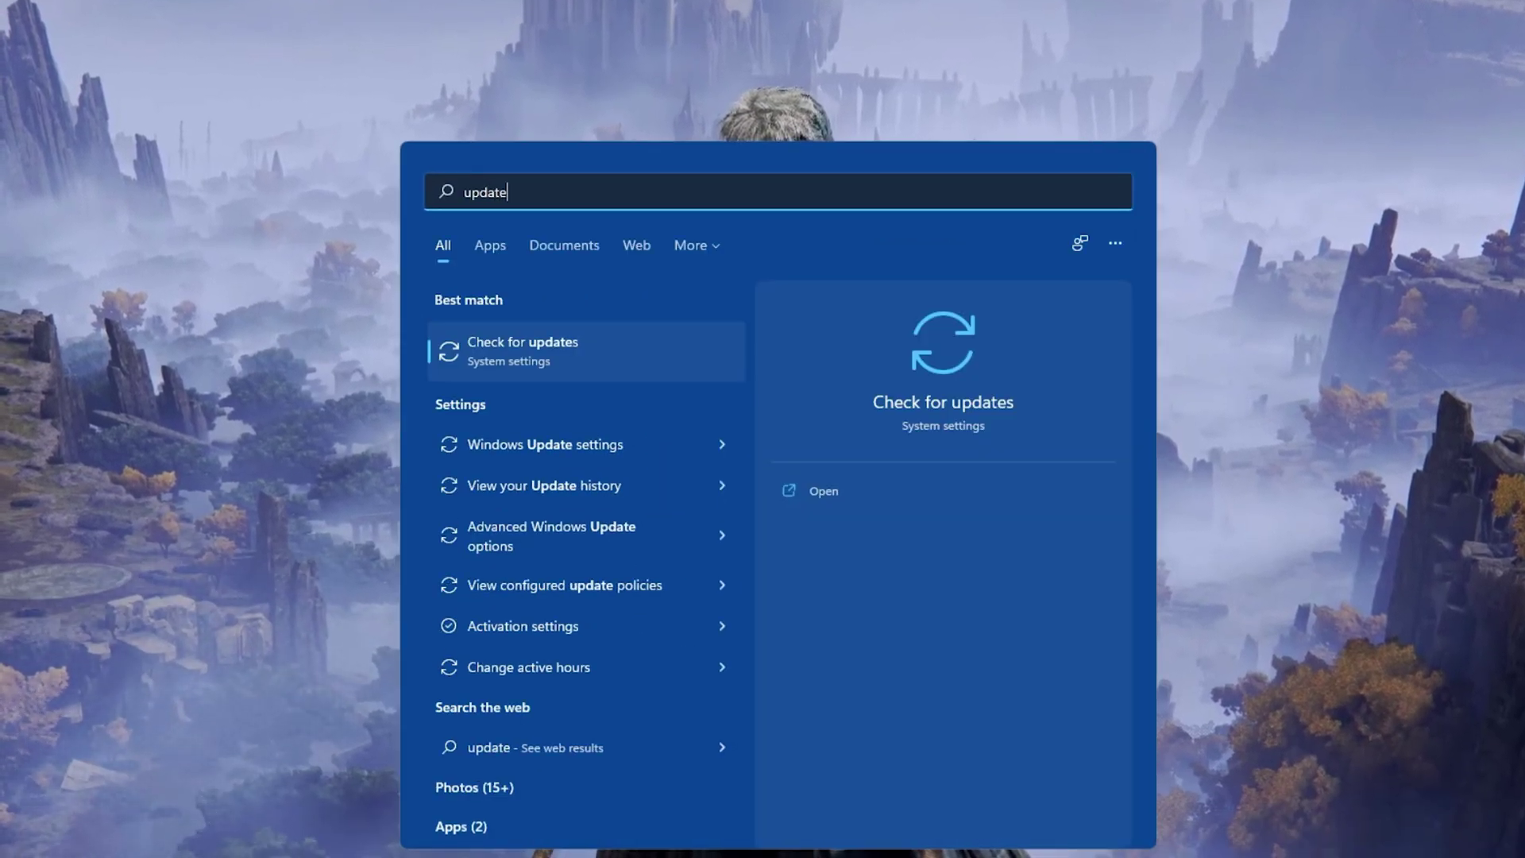
key("Return")
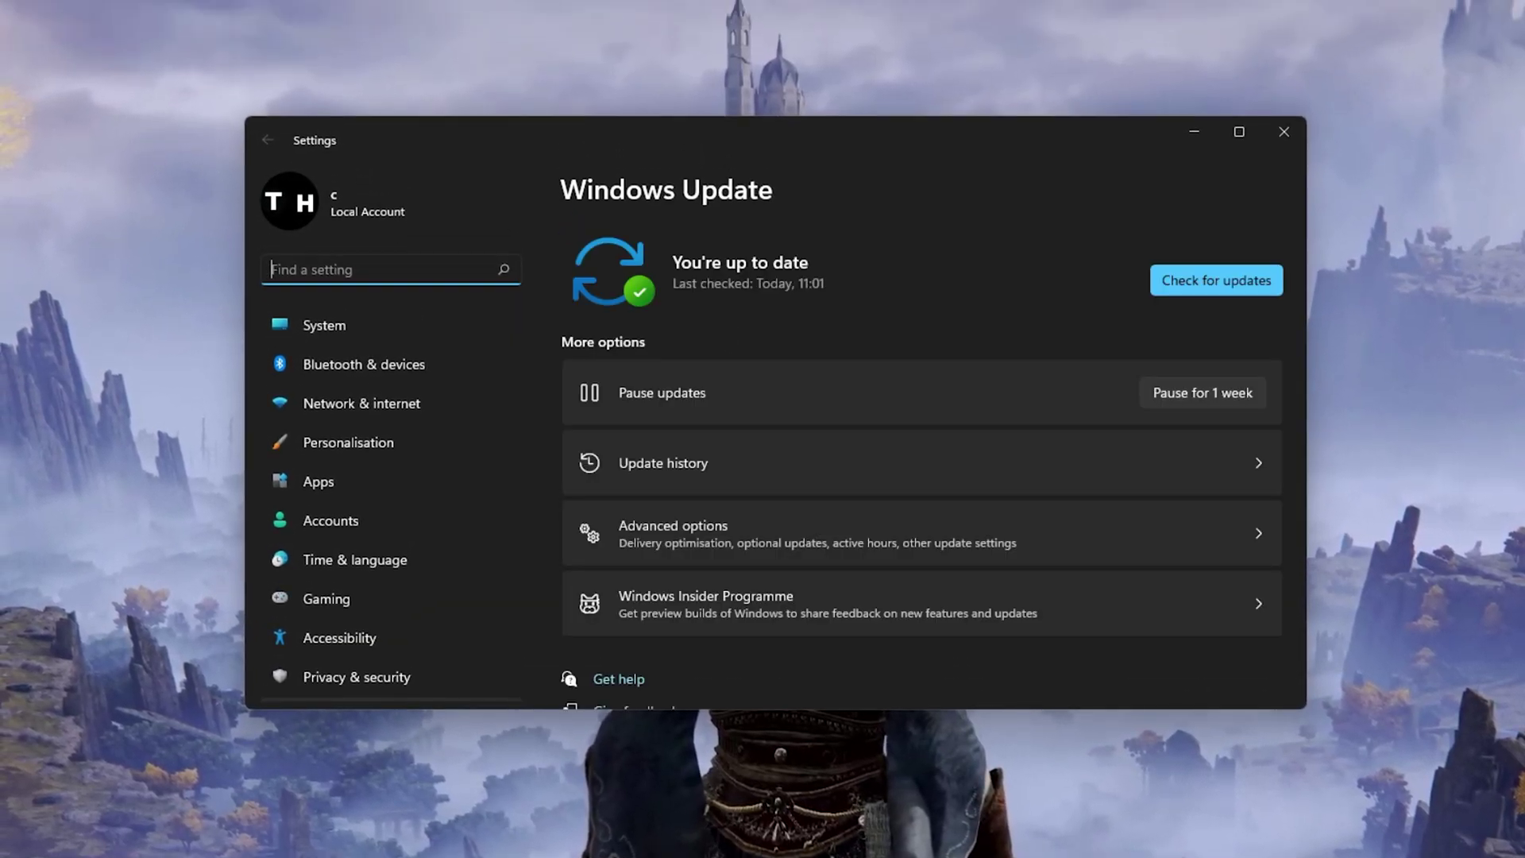
left_click(1181, 284)
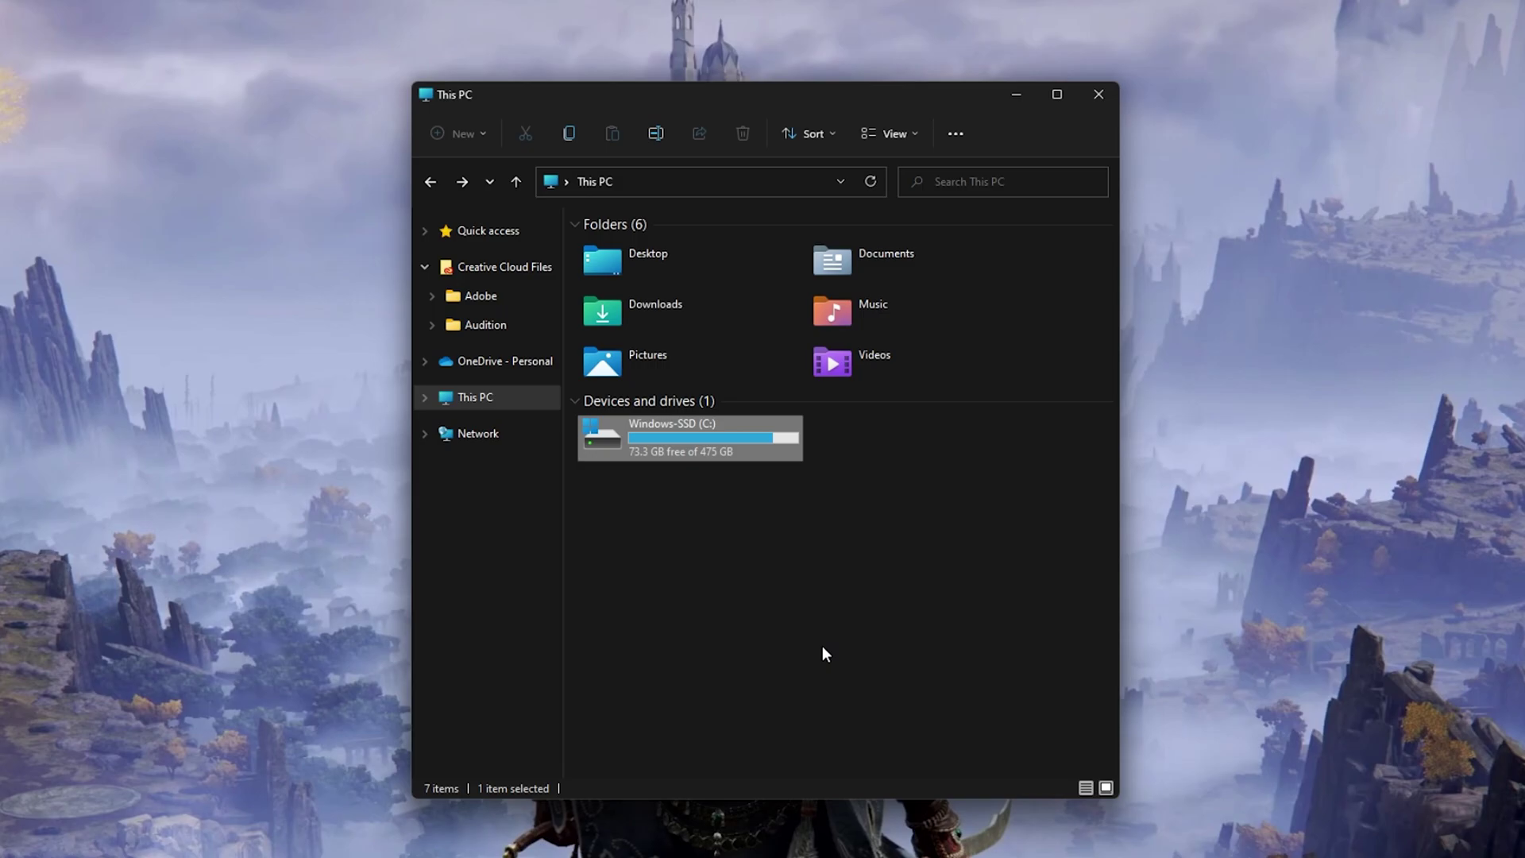
In File Explorer, open the steamapps folder of the Steam installation under Program Files (x86) on the C: drive
double_click(747, 441)
left_click(746, 442)
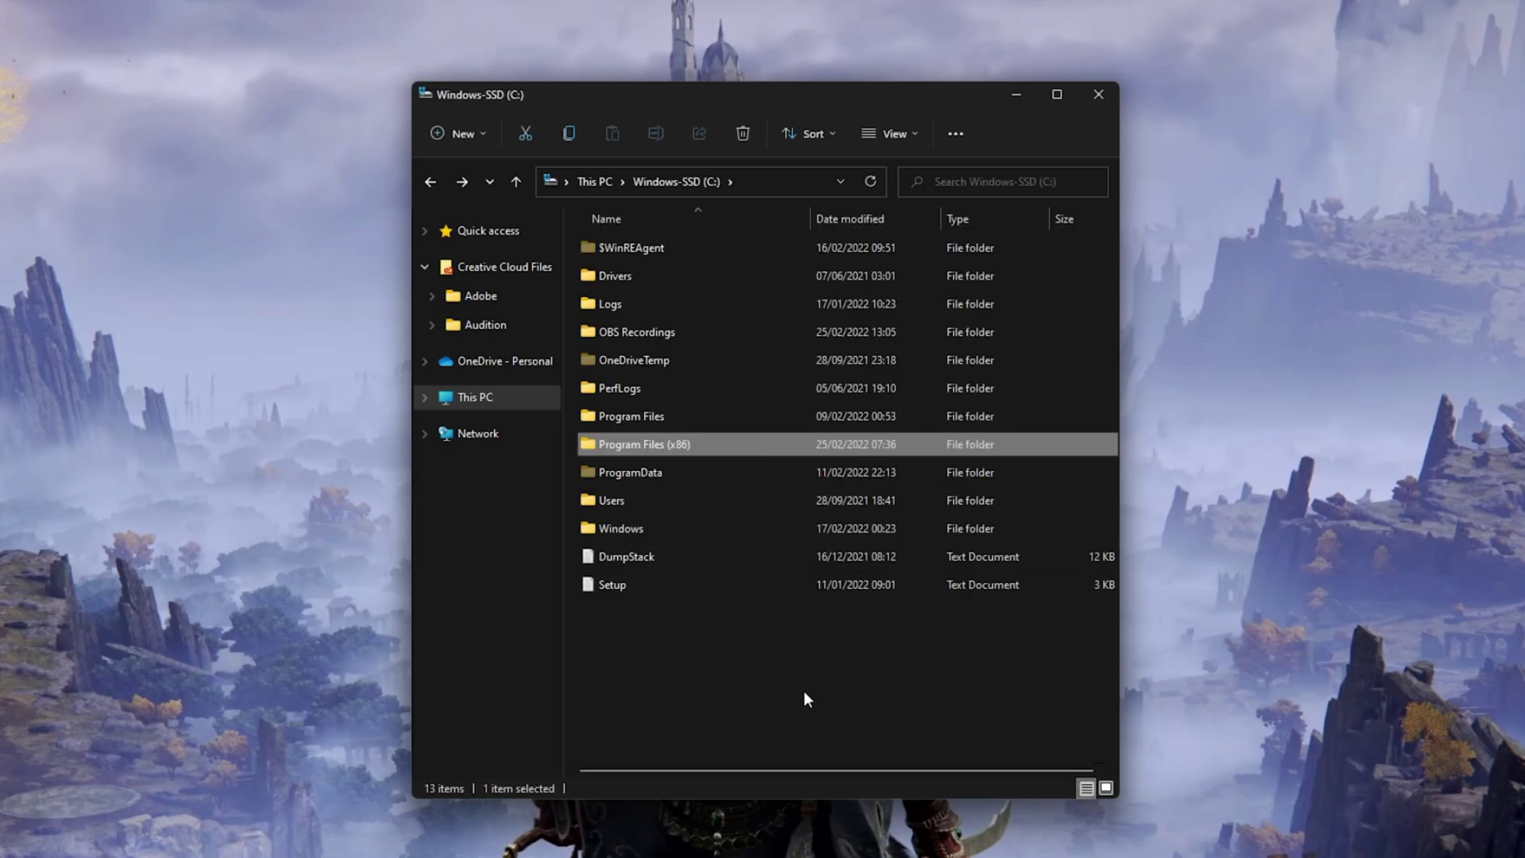
key("Return")
key("s")
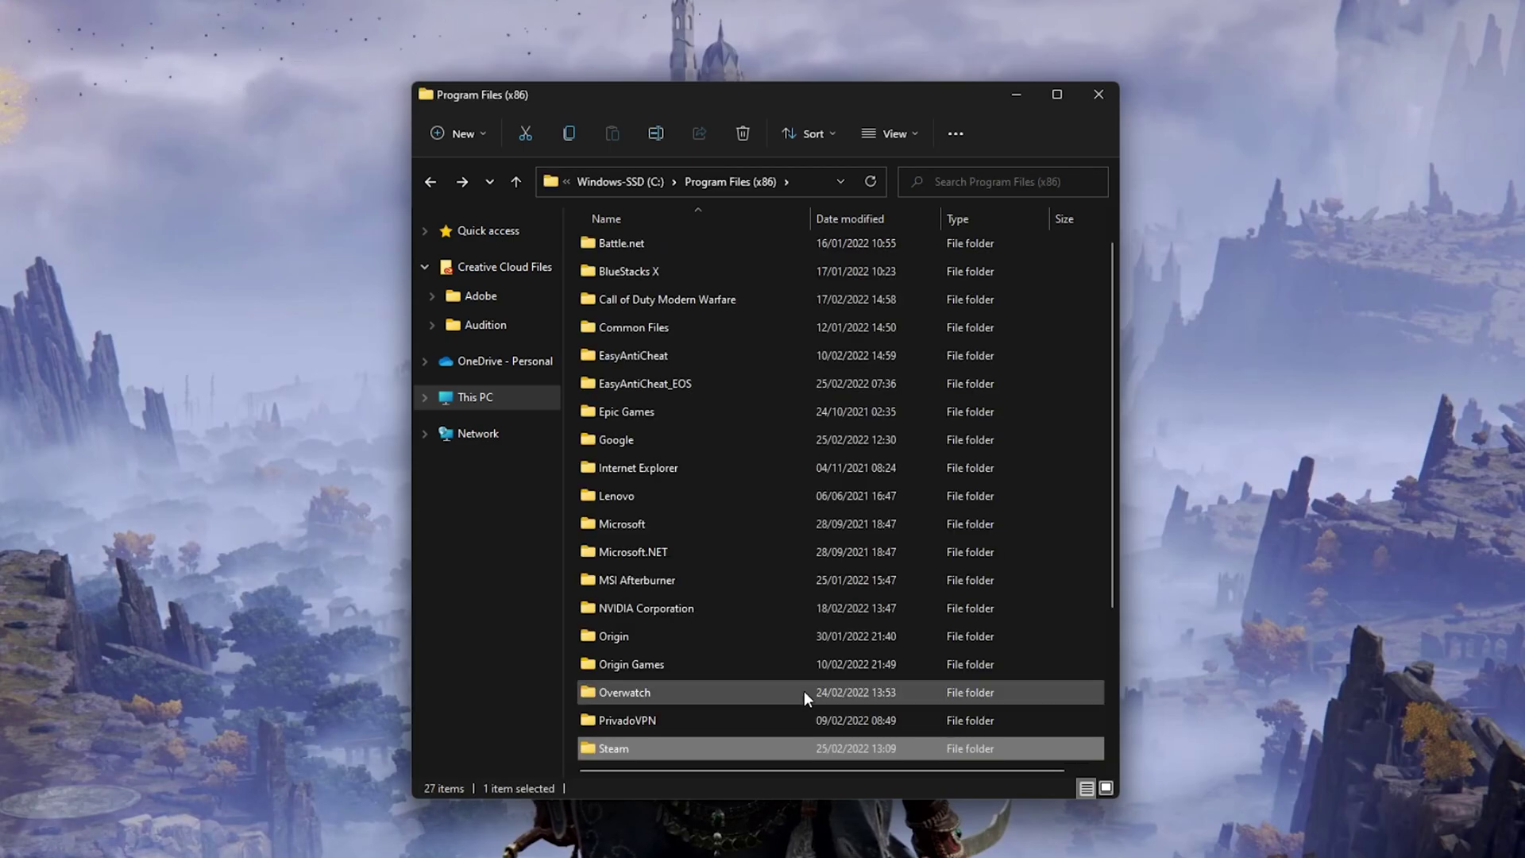
key("Return")
type("steamapps")
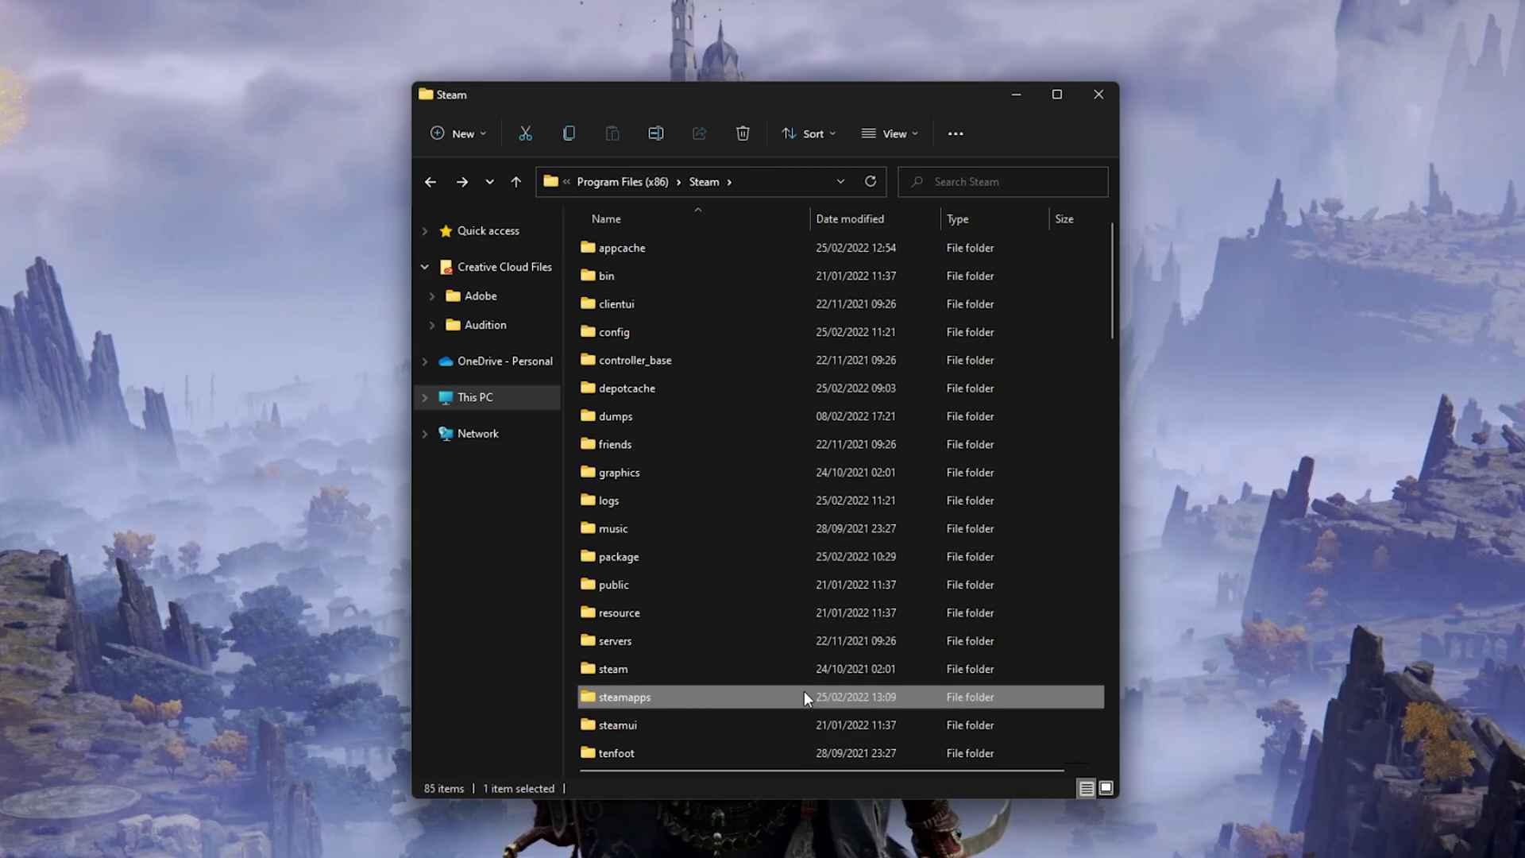
key("Return")
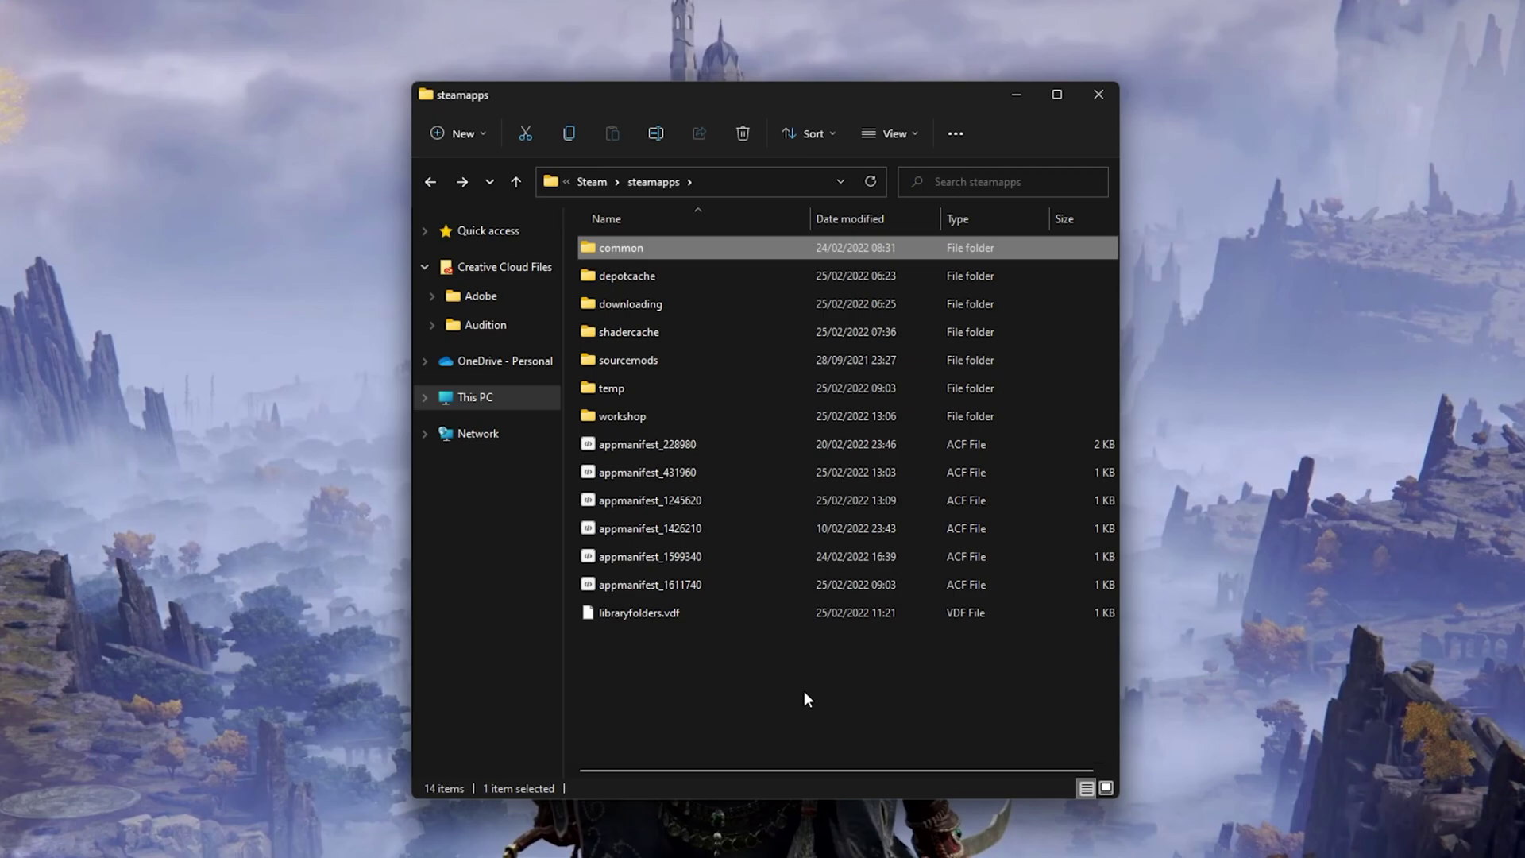
Go into the Game folder of ELDEN RING under common and select the eldenring application
key("Return")
type("e")
key("Return")
type("g")
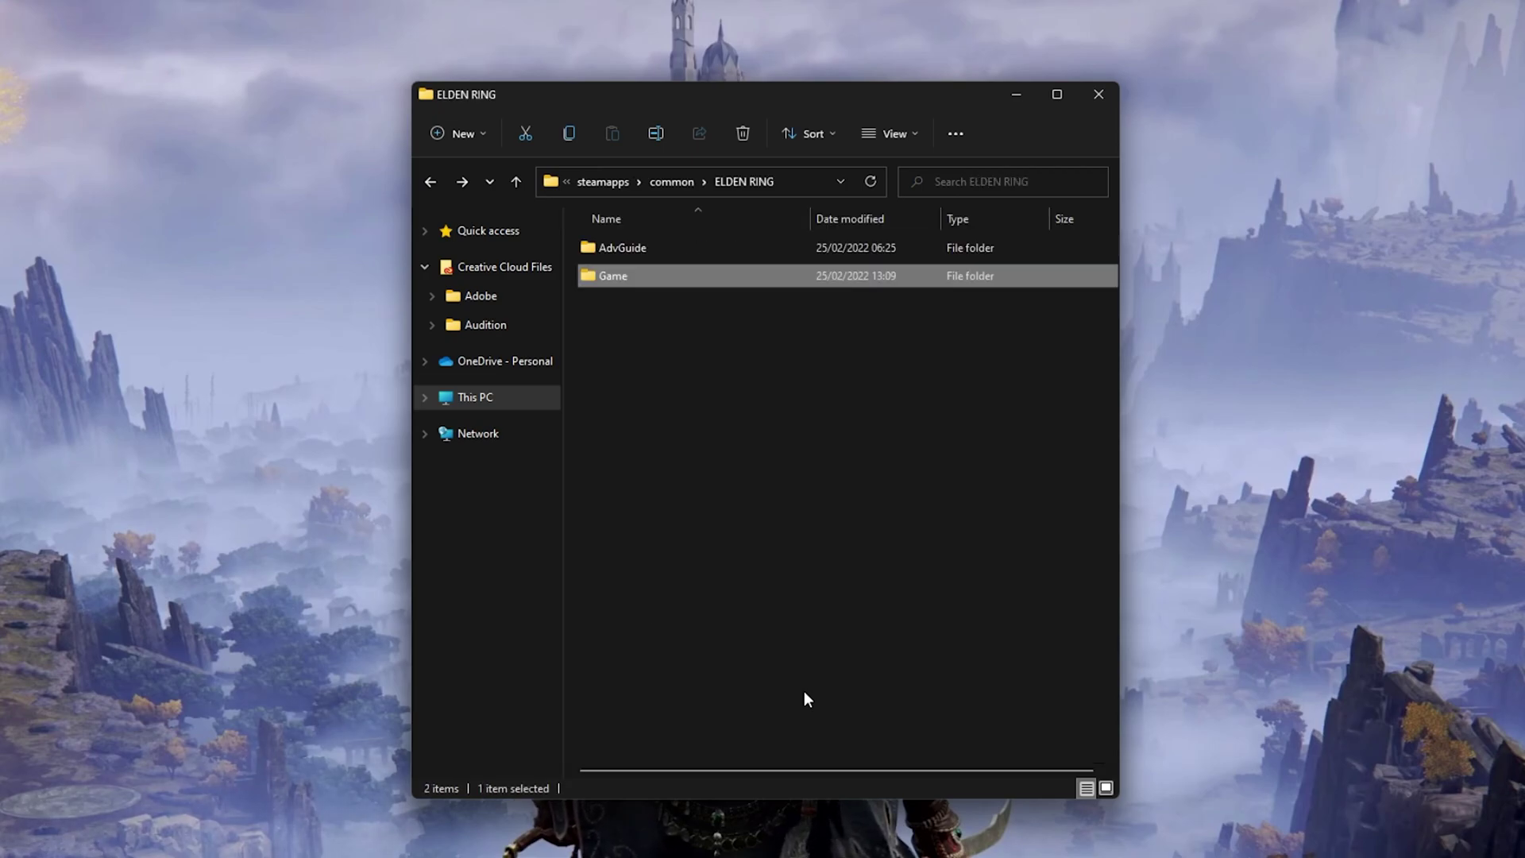
key("Return")
type("el")
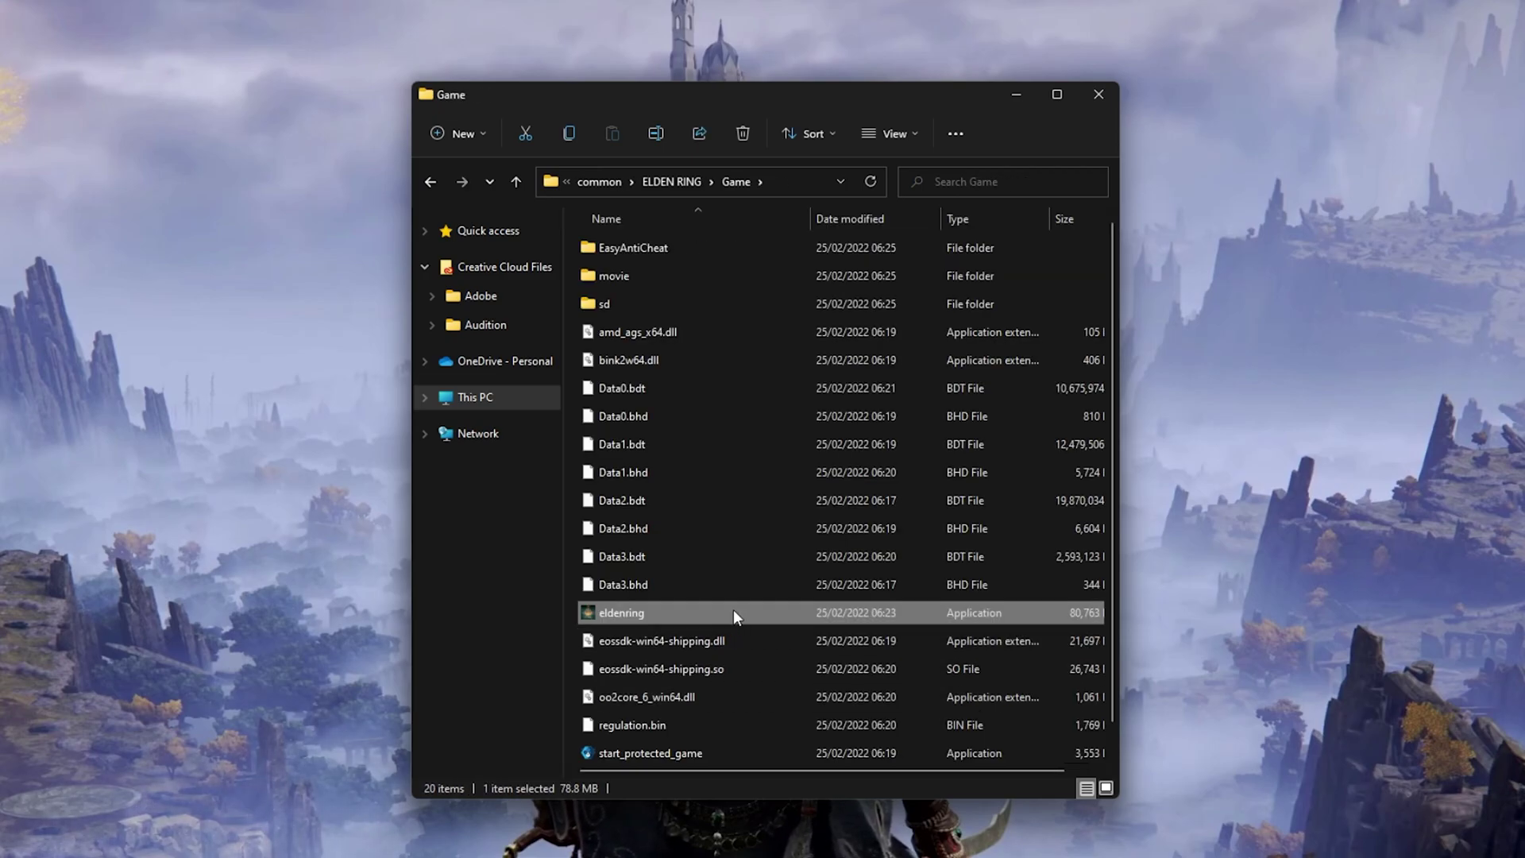
Open the eldenring application's properties, close the Explorer window, and accept the compatibility settings with full-screen optimisations disabled
right_click(734, 613)
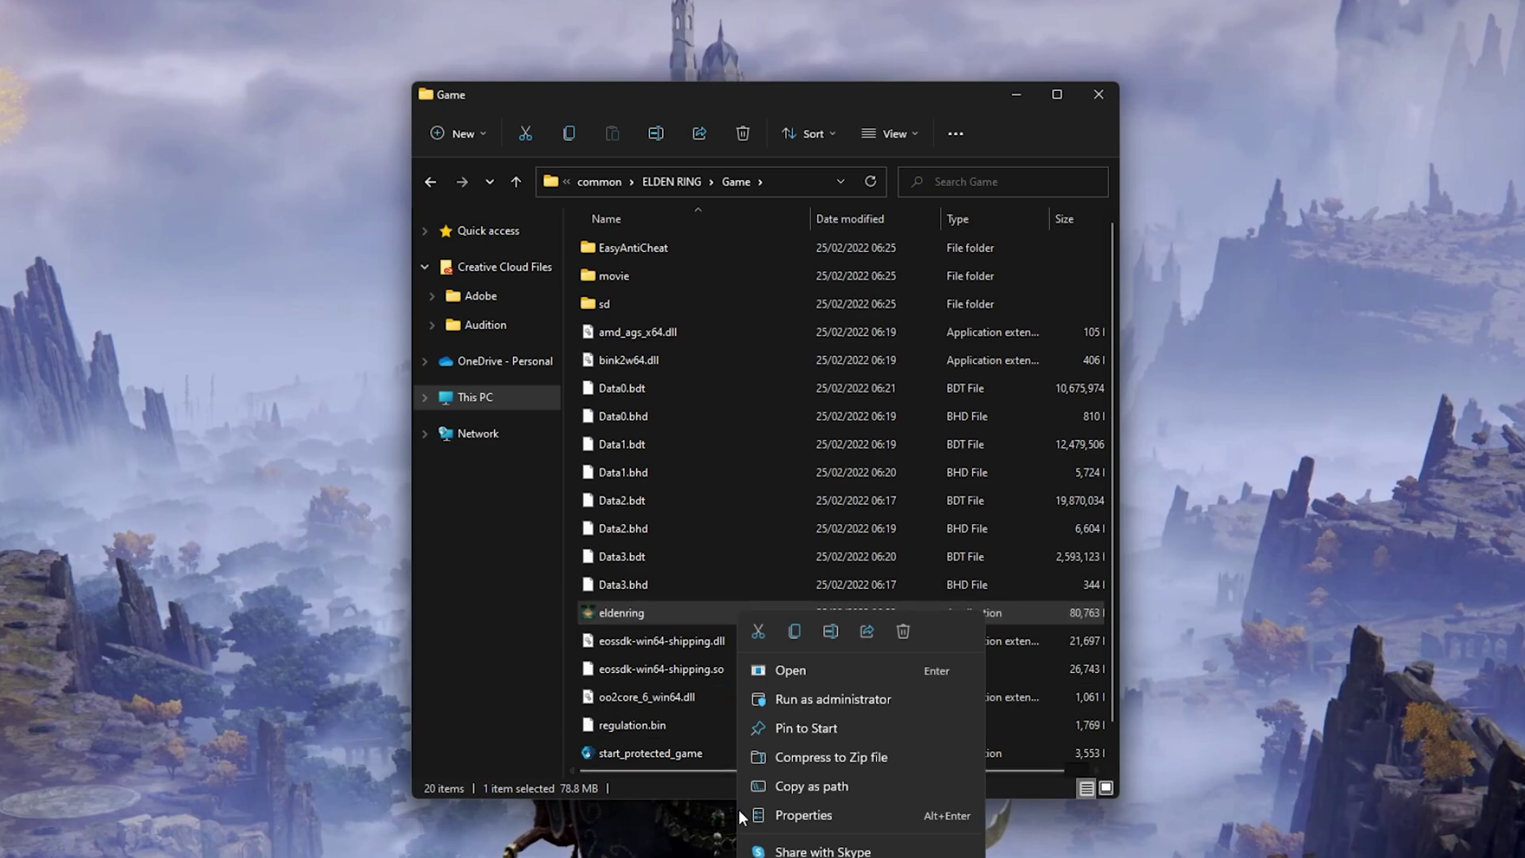
left_click(805, 815)
left_click_drag(844, 548, 721, 163)
left_click(1089, 92)
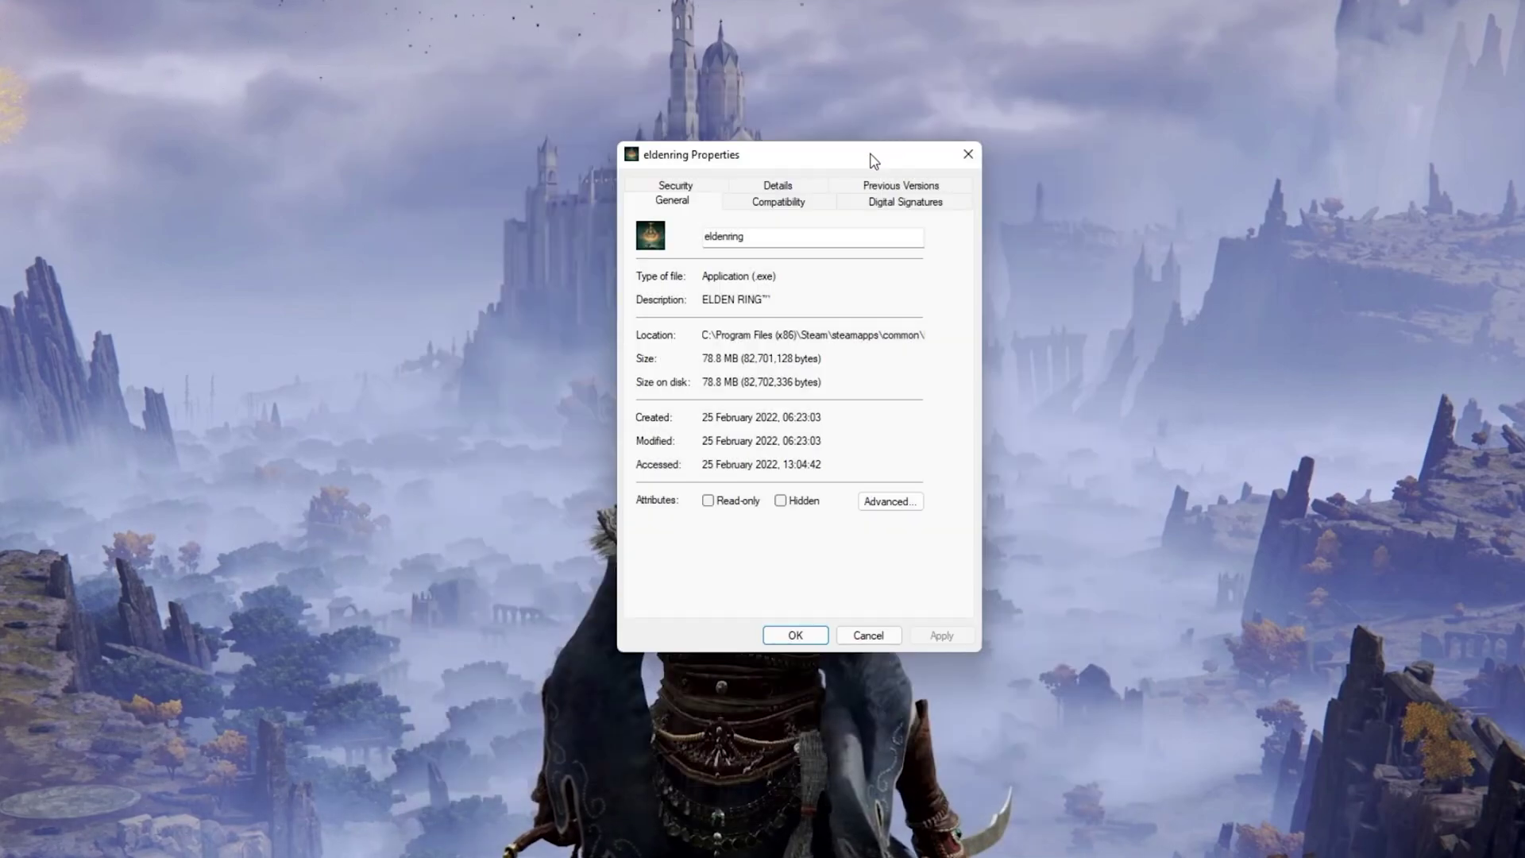
left_click(804, 202)
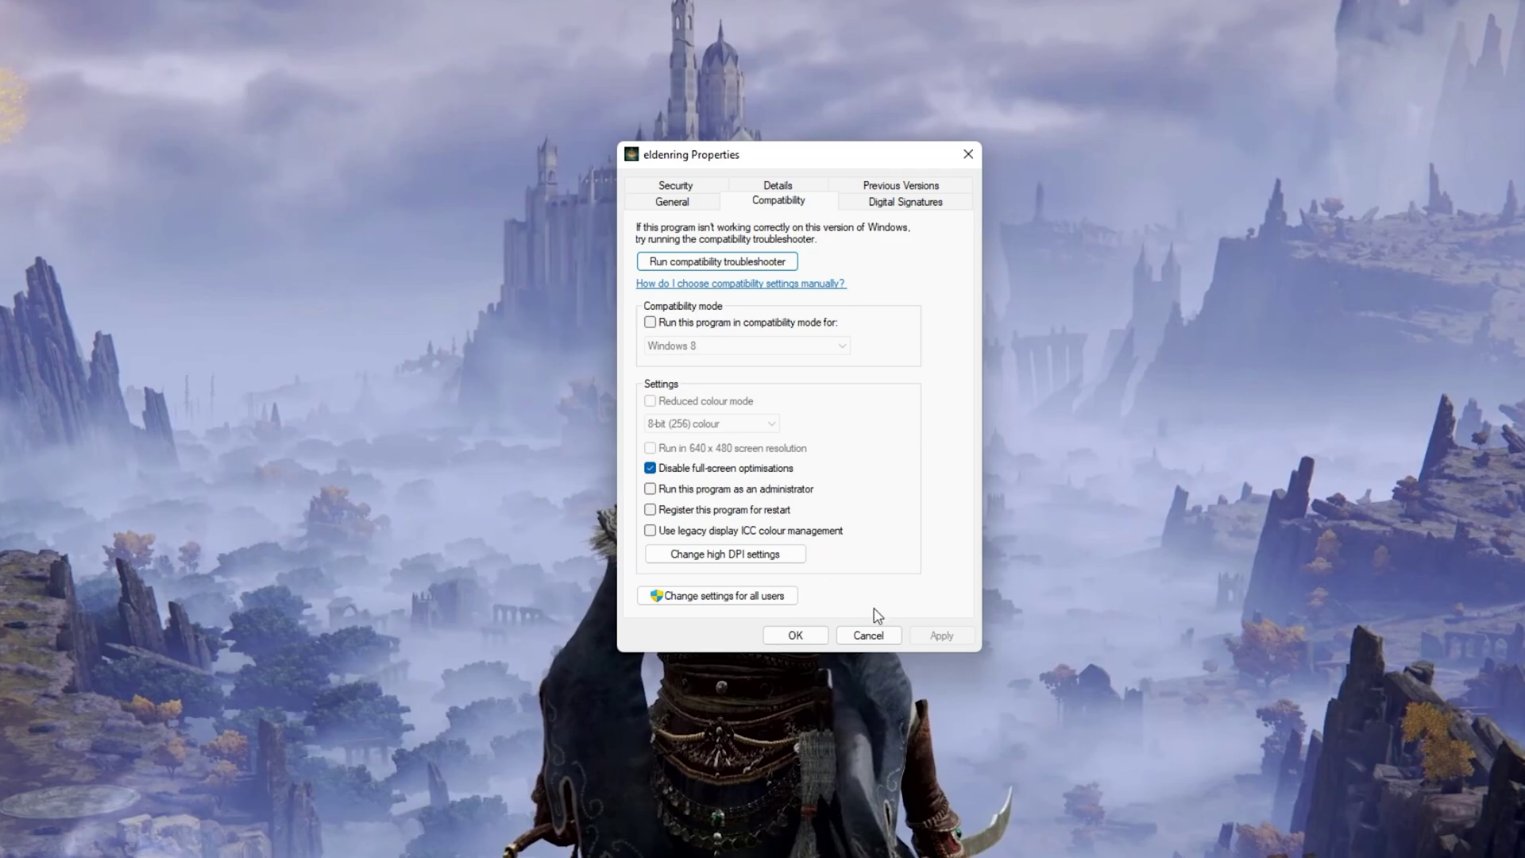
left_click(816, 635)
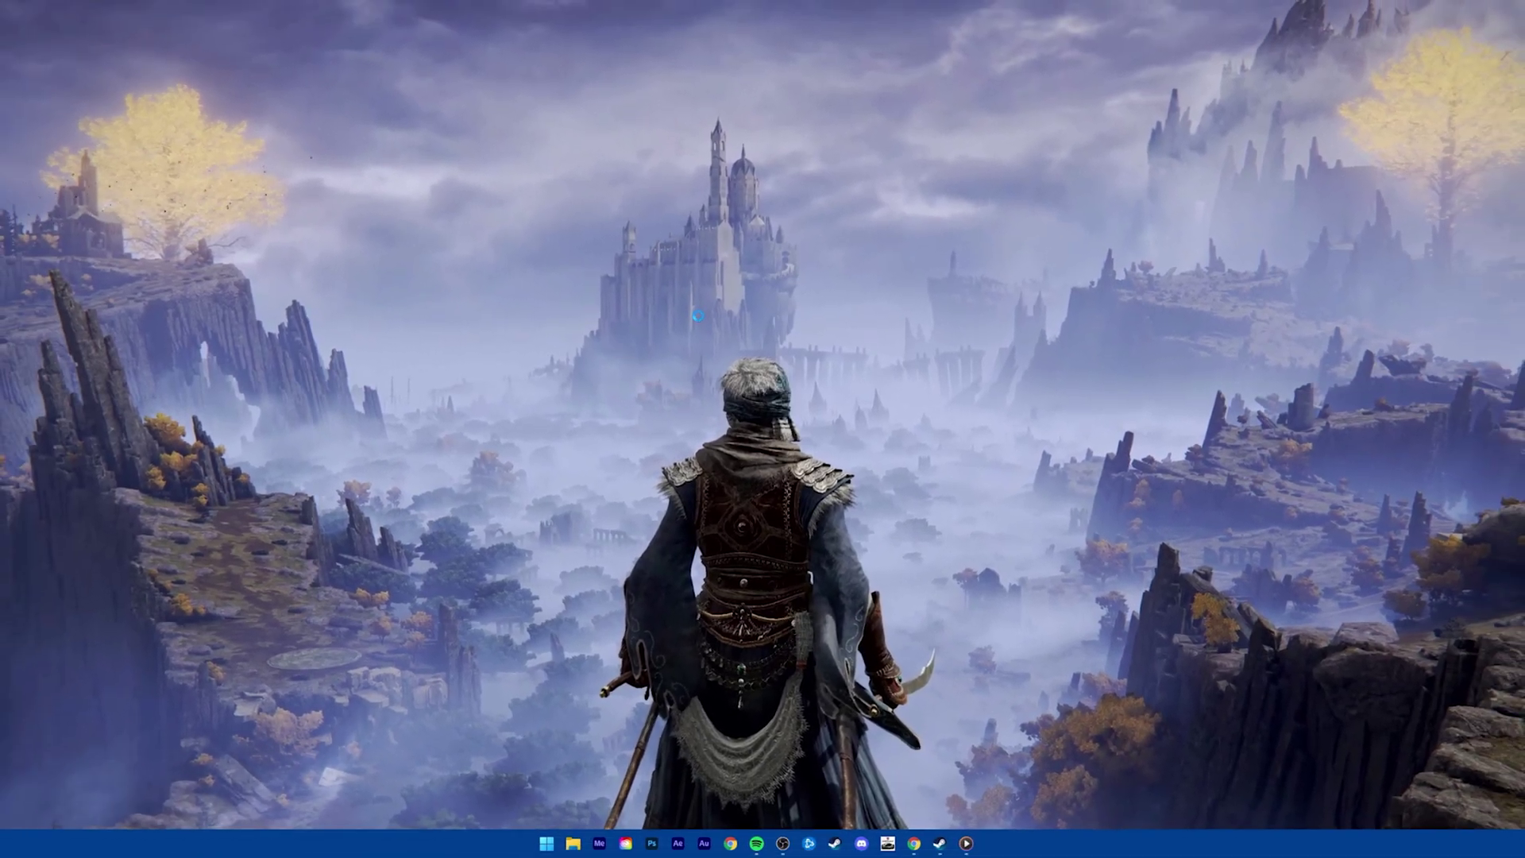
Open the Windows display settings and check the scale and display resolution options for display 1
right_click(700, 320)
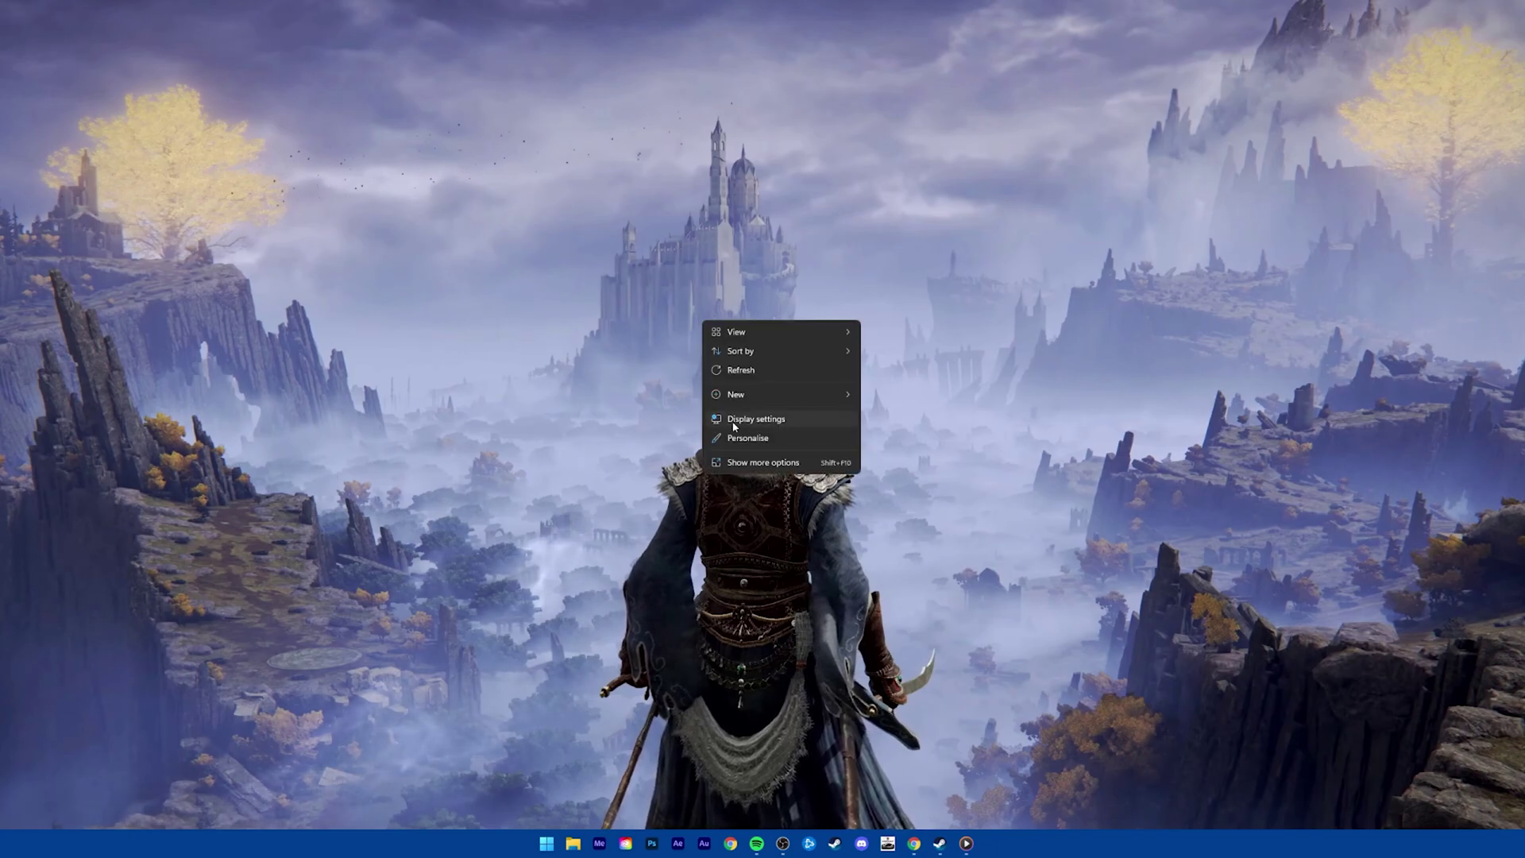
left_click(796, 419)
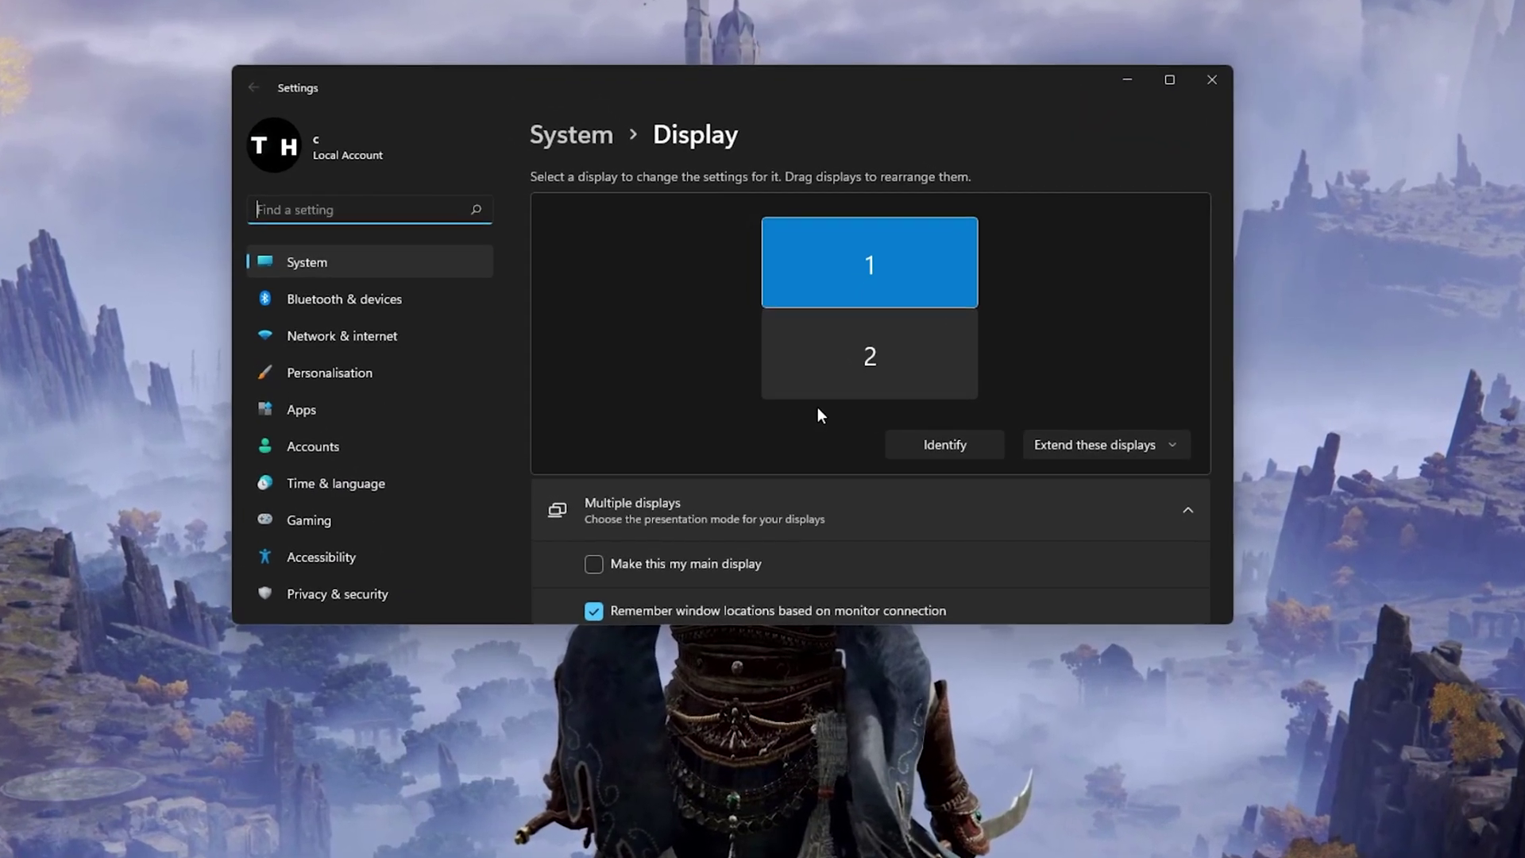
scroll(796, 419, "down", 3)
scroll(817, 407, "down", 5)
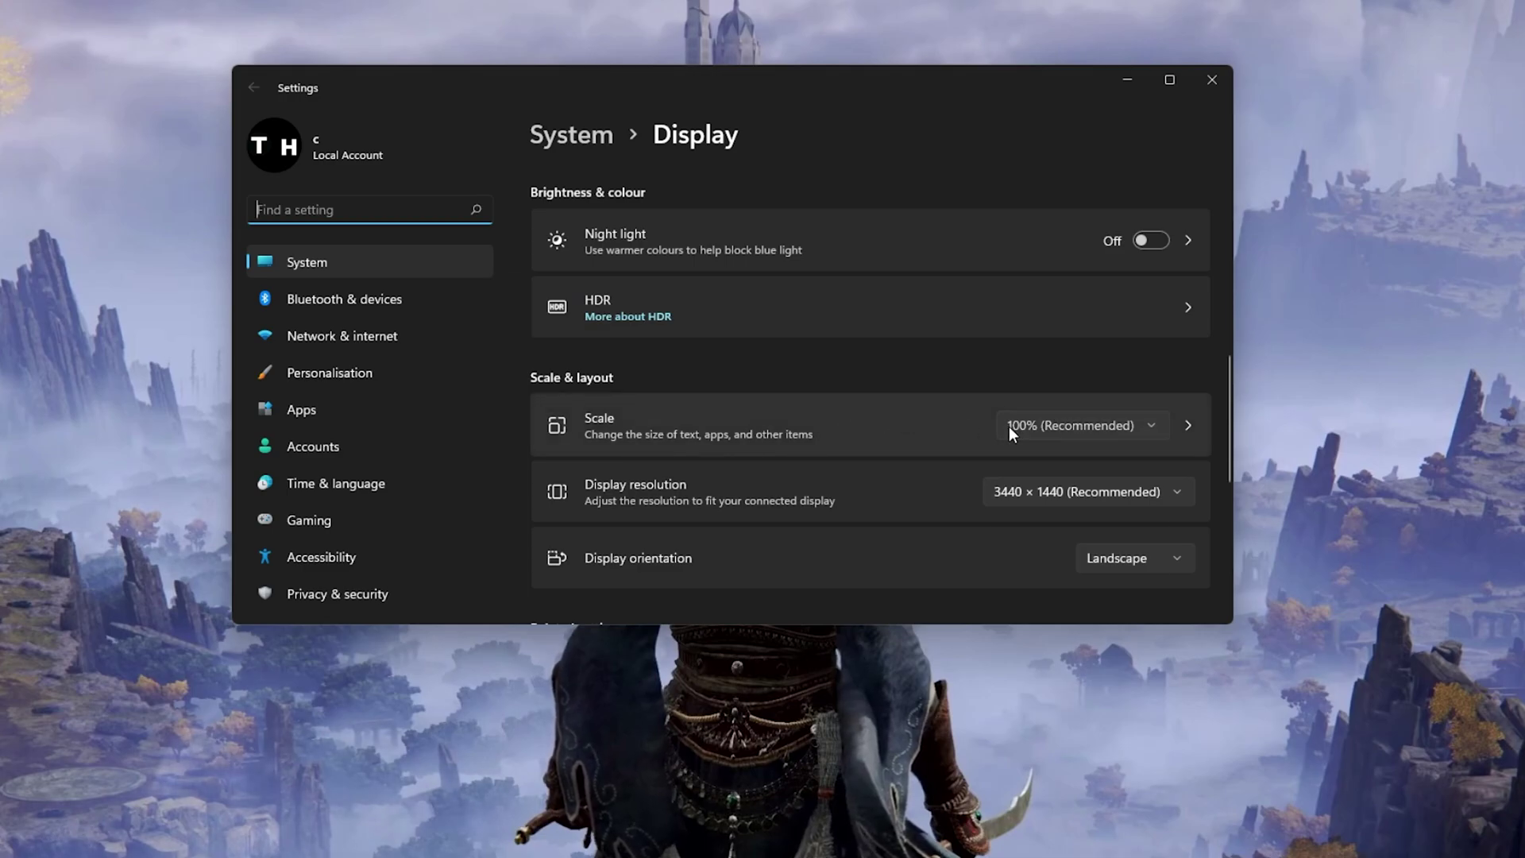
left_click(1009, 426)
left_click(969, 373)
scroll(969, 372, "down", 2)
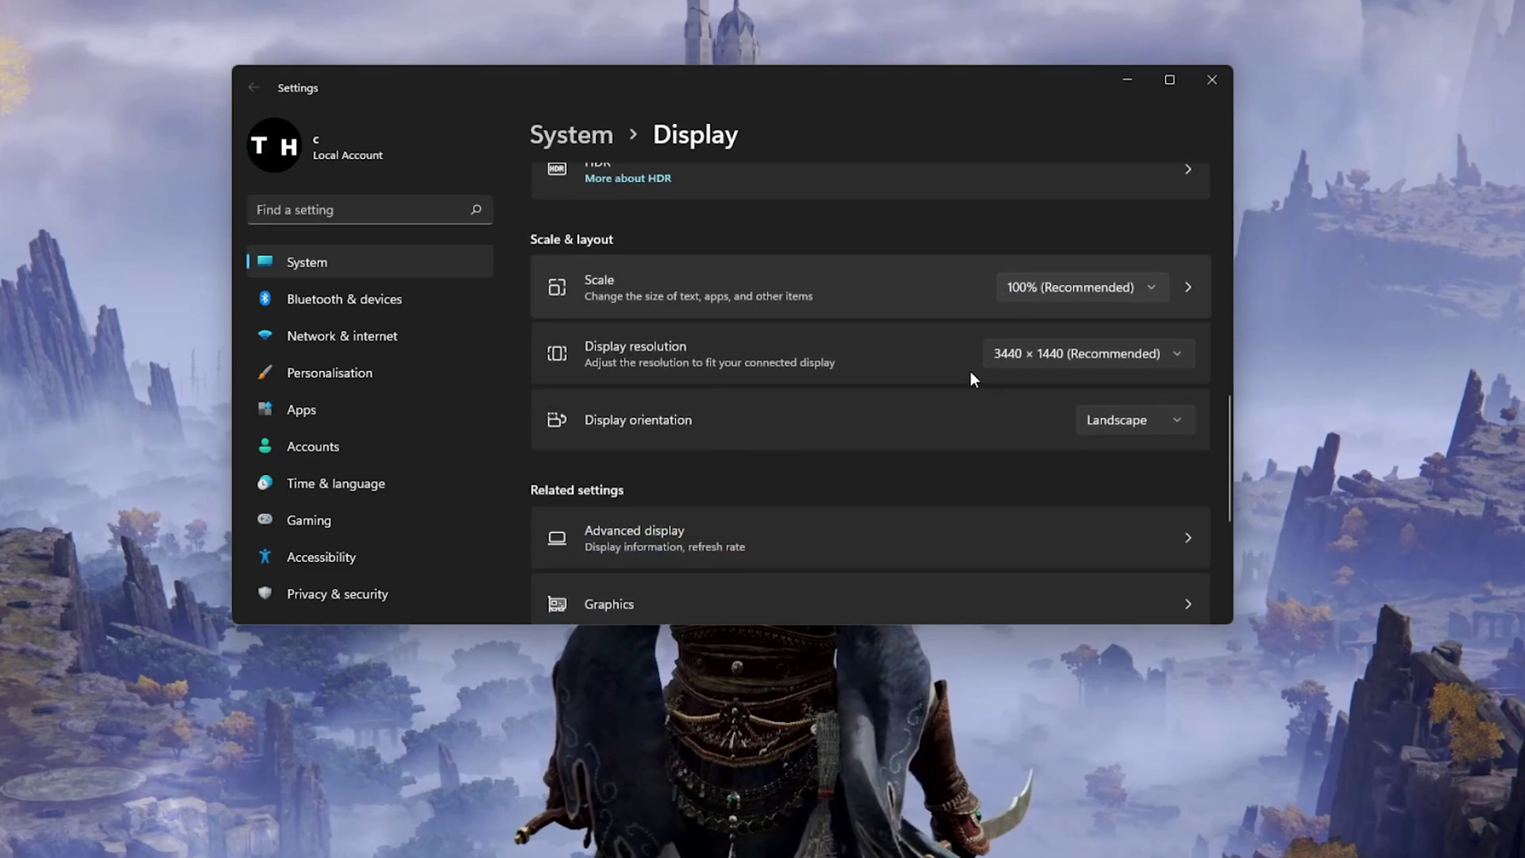
left_click(998, 353)
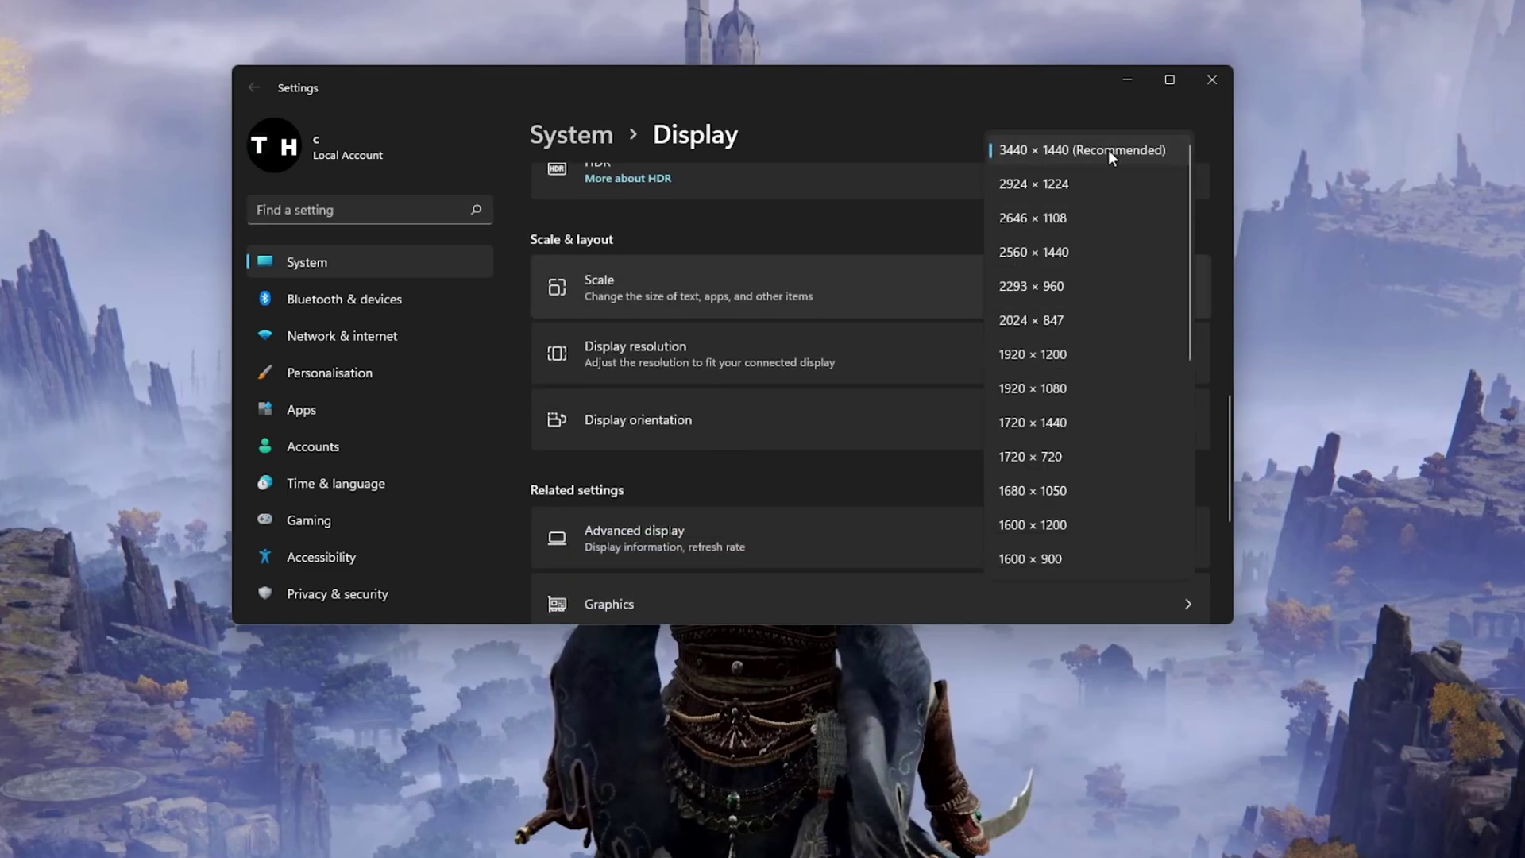
left_click(937, 208)
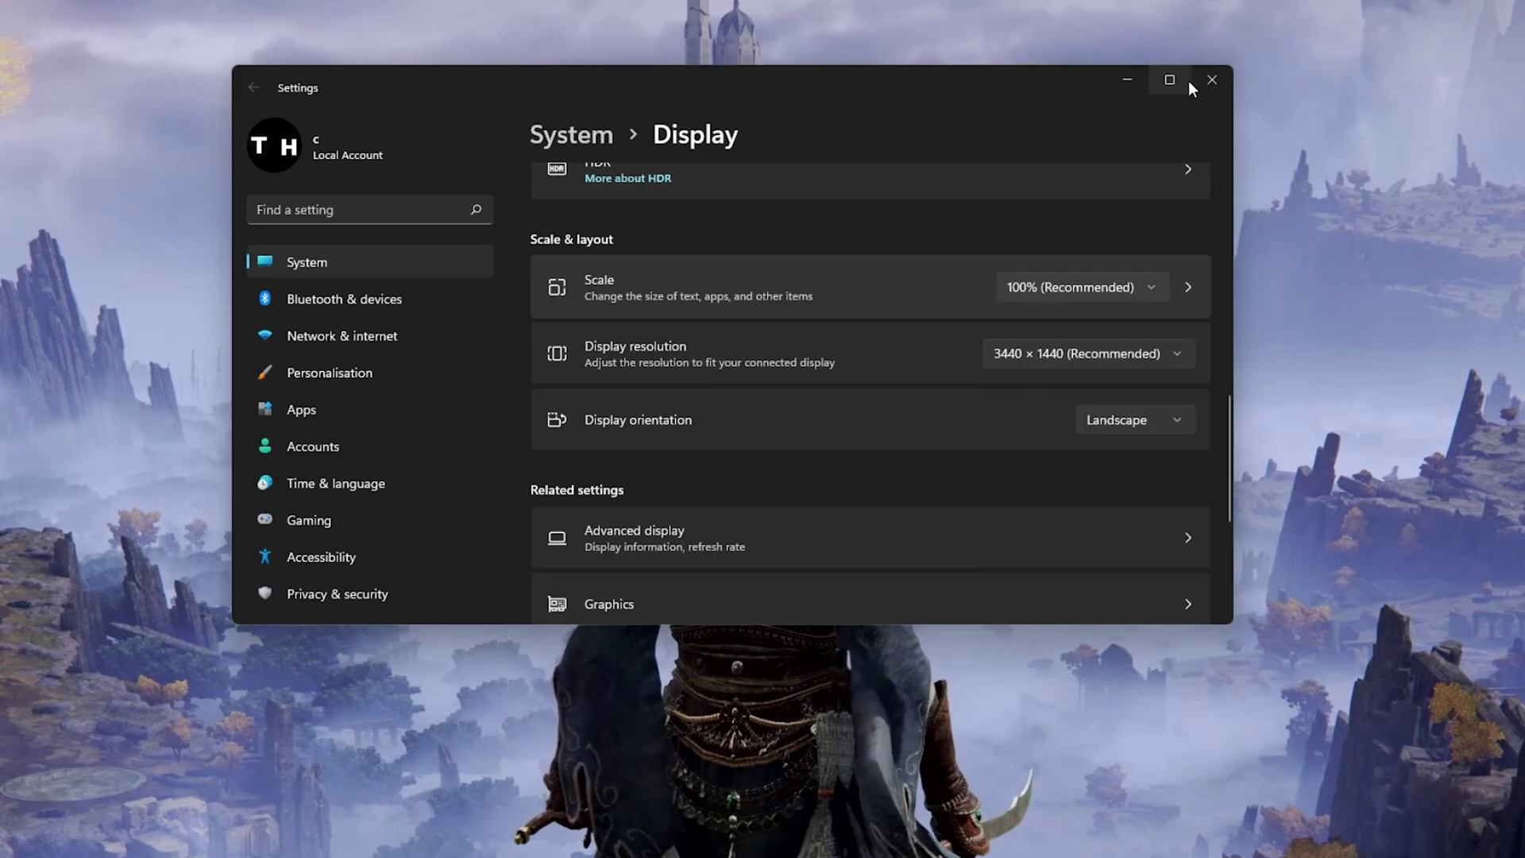